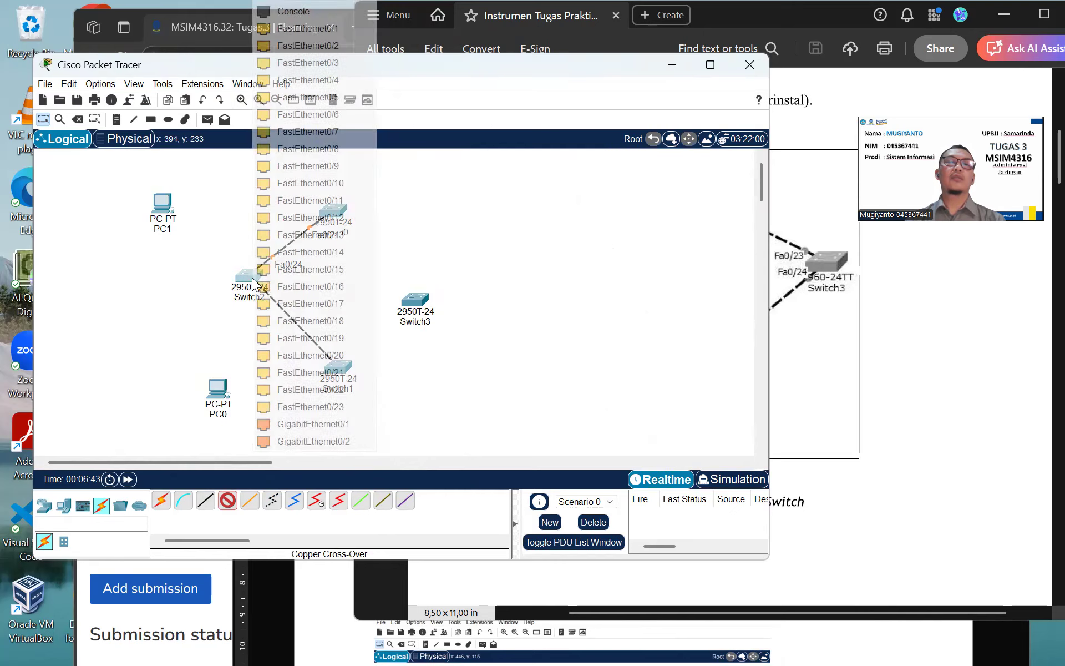
# - Complete the cross-over cable from Switch1 at Switch2's FastEthernet0/23 port
pyautogui.click(331, 405)
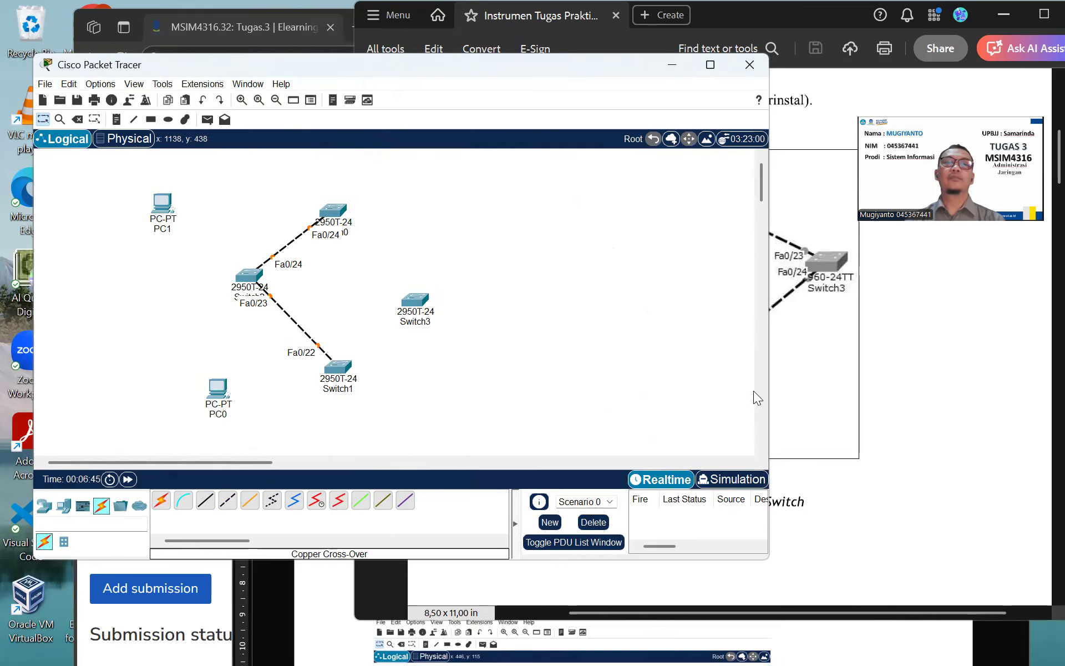
# - Following the topology diagram in the PDF, connect Switch1 FastEthernet0/24 to Switch3 FastEthernet0/24 with a copper cross-over cable
pyautogui.click(832, 376)
pyautogui.click(880, 440)
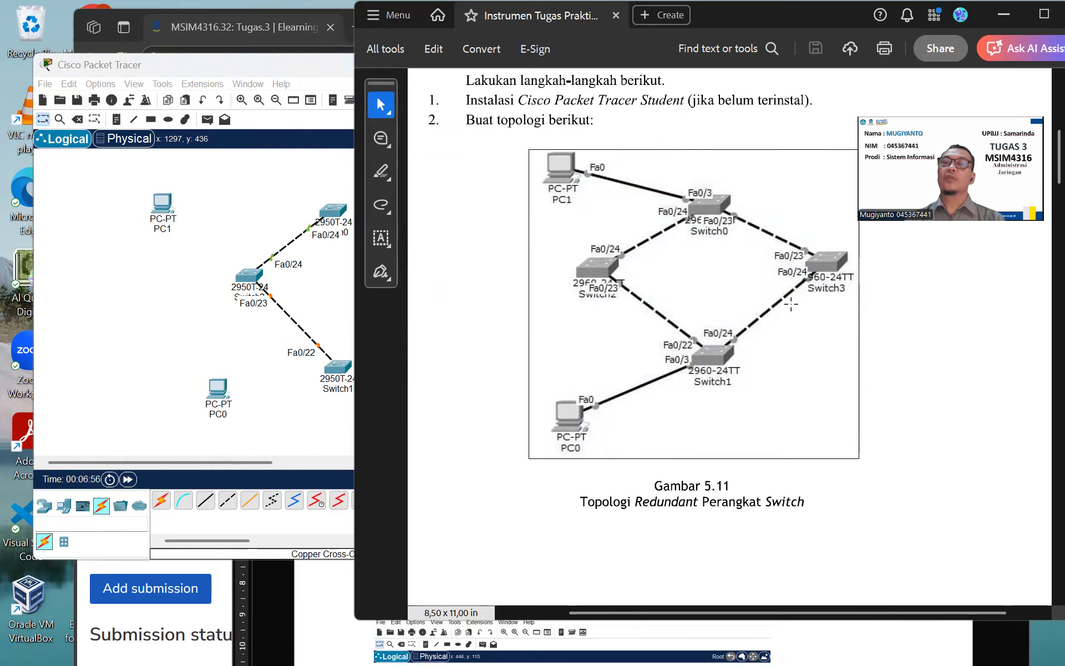
pyautogui.click(228, 500)
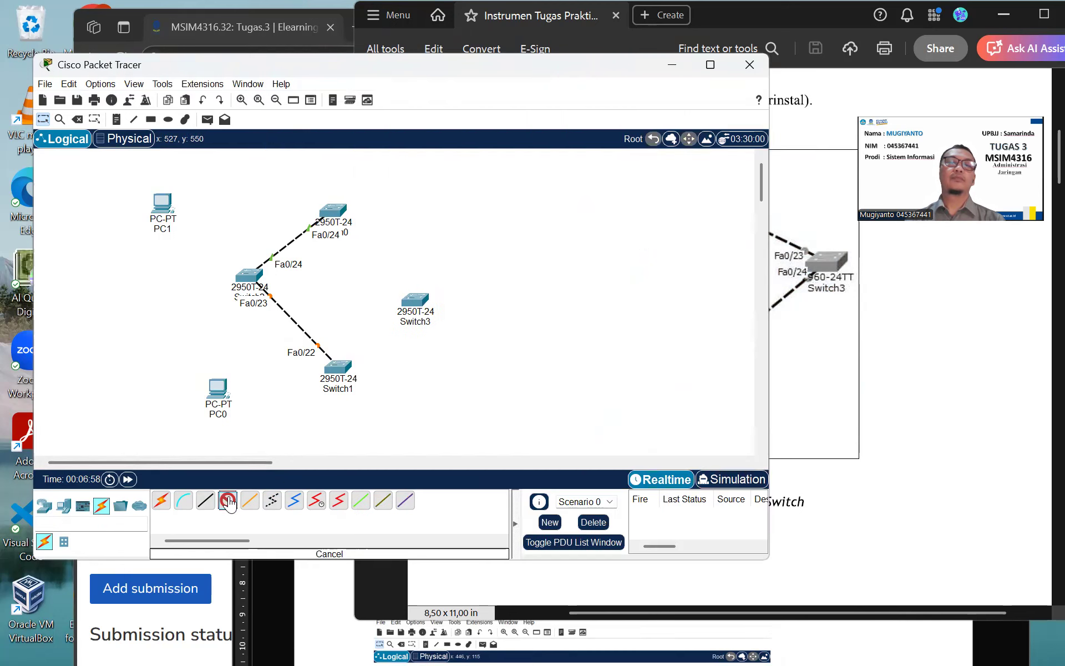
pyautogui.click(346, 368)
pyautogui.click(420, 408)
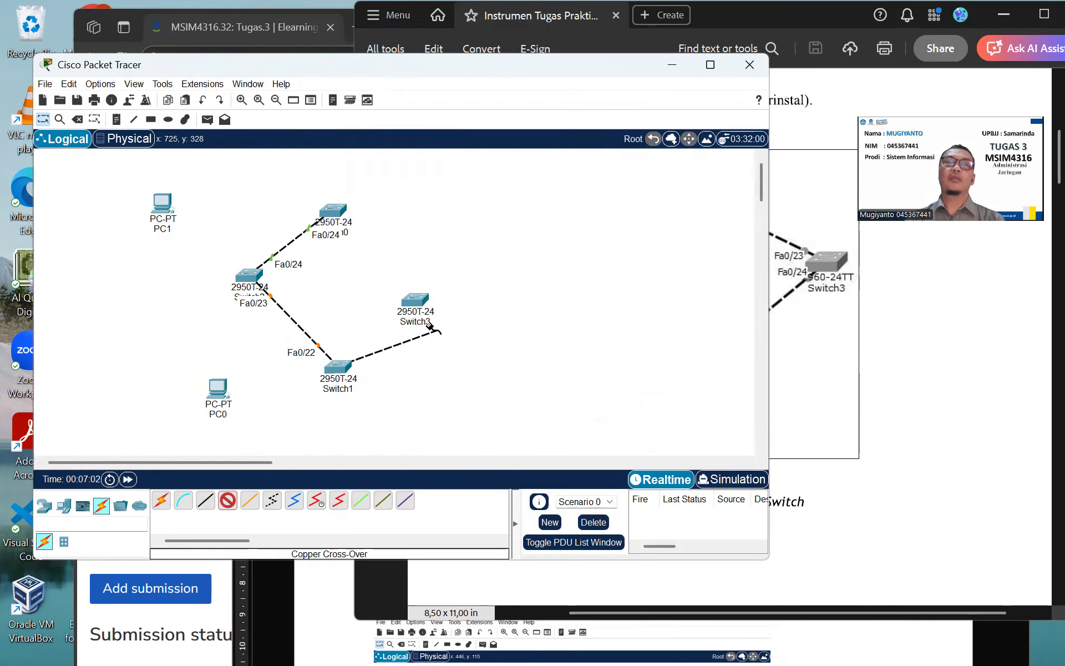
pyautogui.click(413, 304)
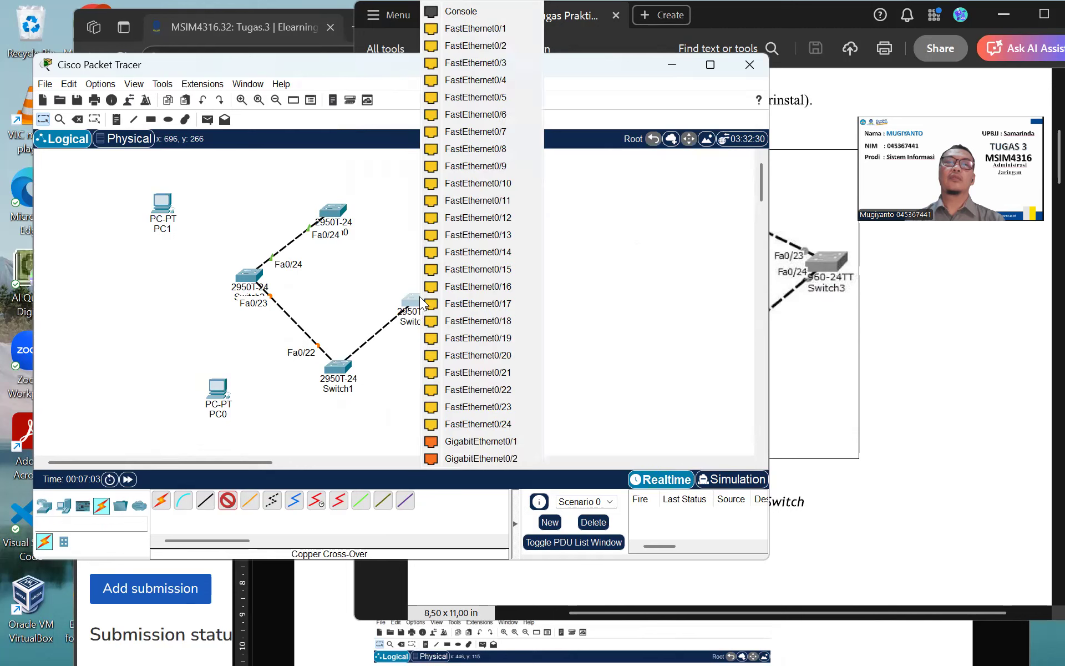
pyautogui.click(483, 421)
# - Check the PDF diagram and connect Switch0 FastEthernet0/23 to Switch3 FastEthernet0/23 with a copper cross-over cable
pyautogui.click(836, 370)
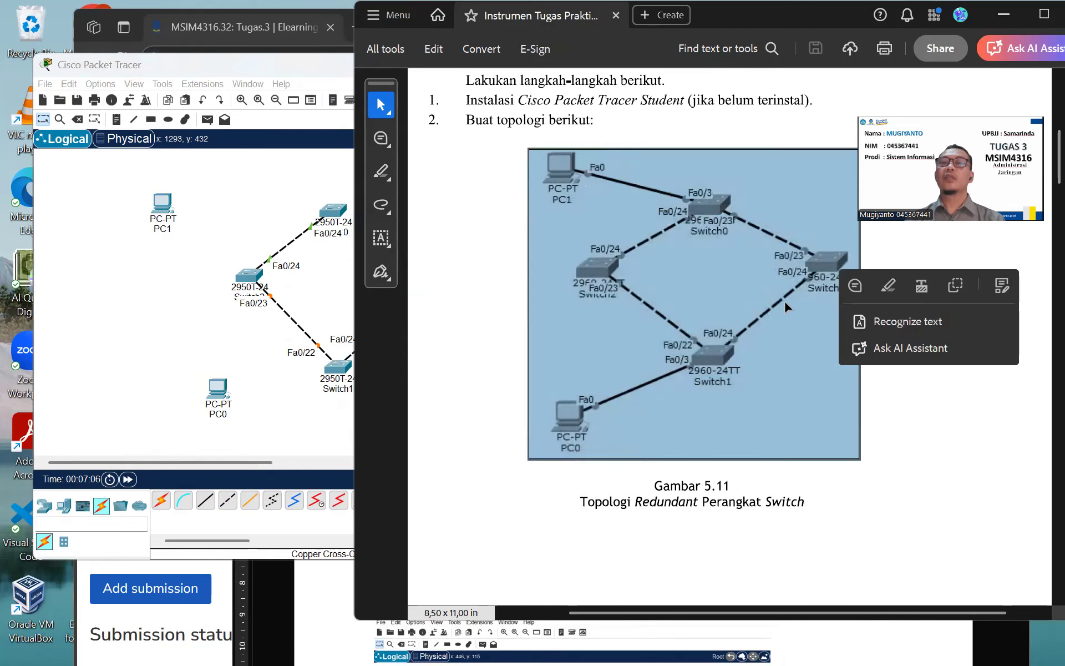
pyautogui.click(875, 388)
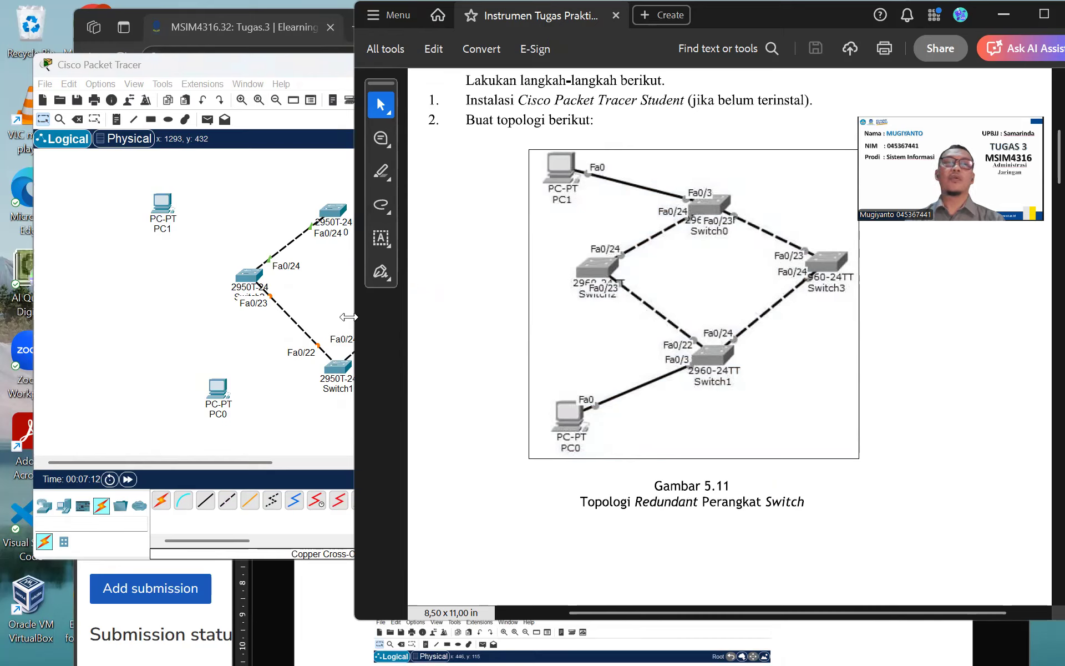
pyautogui.click(231, 506)
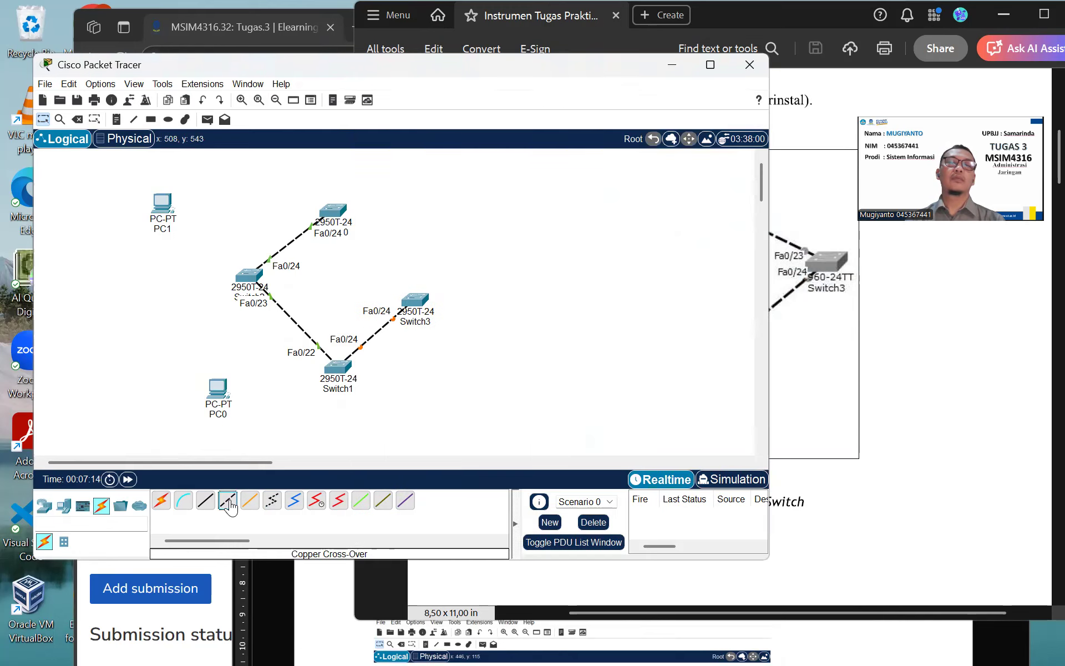
pyautogui.click(334, 210)
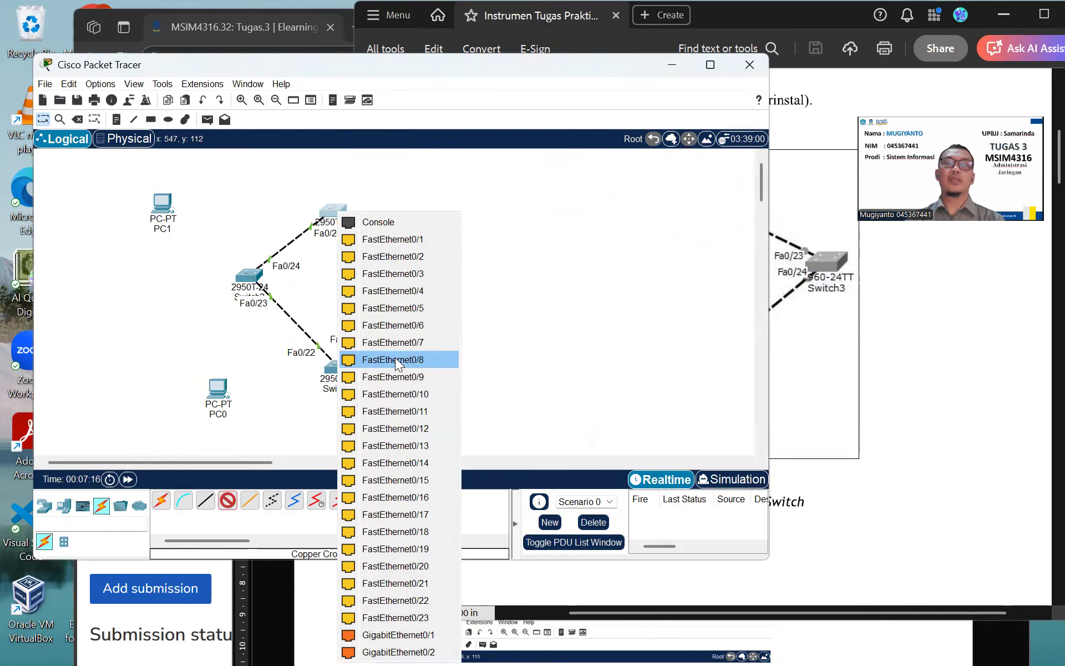
pyautogui.click(423, 615)
pyautogui.click(413, 303)
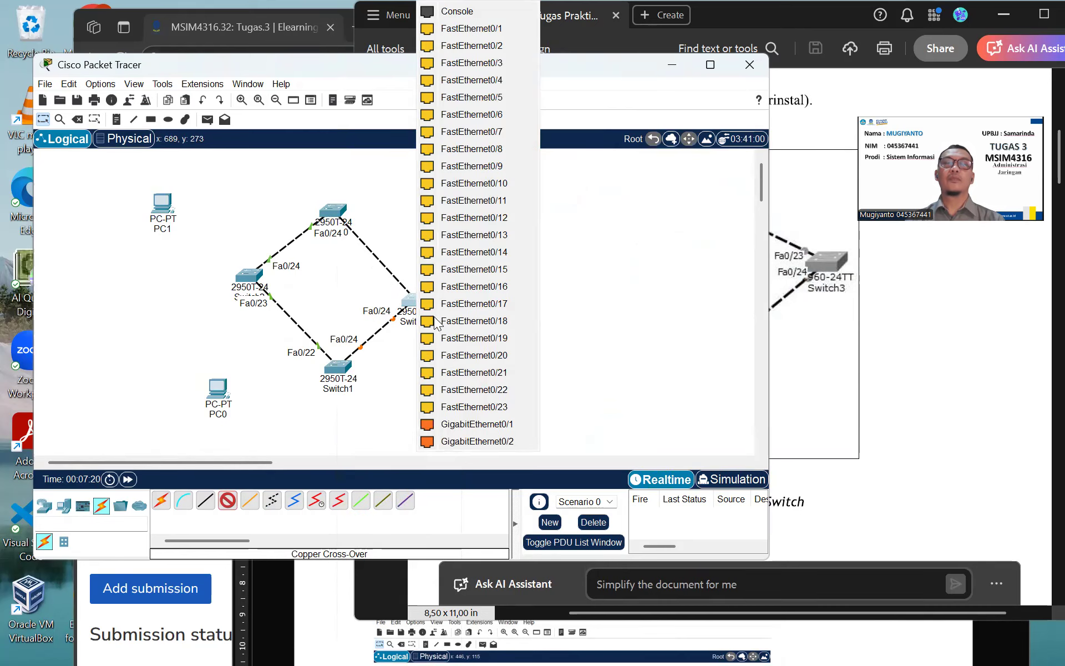
pyautogui.click(487, 406)
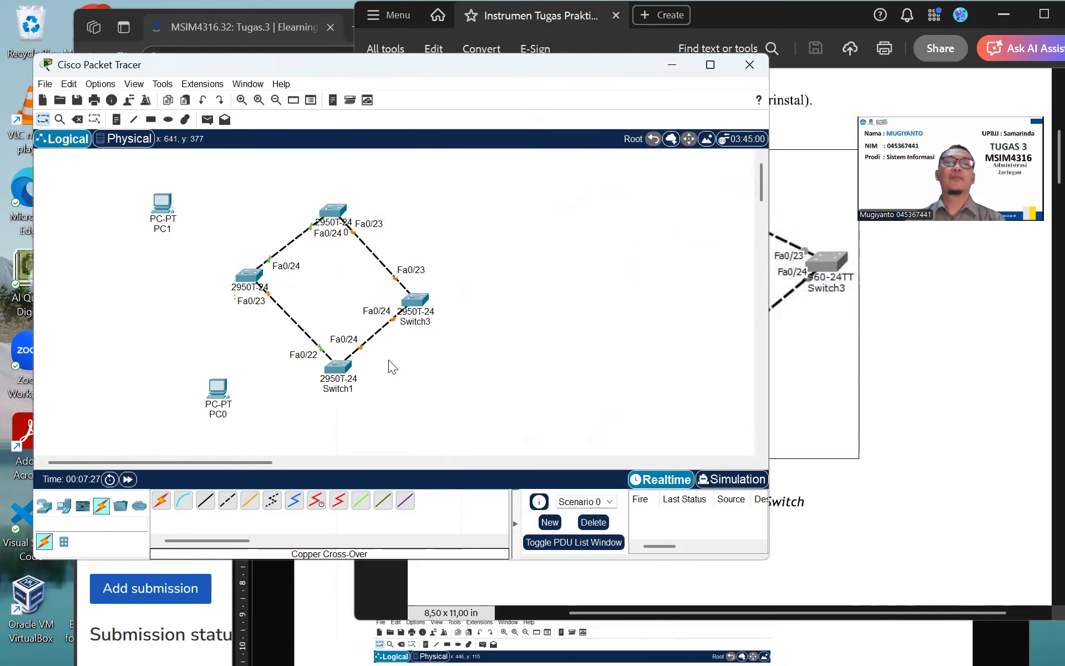
# - Connect PC0 FastEthernet0 to Switch1 FastEthernet0/23 with a copper straight-through cable
pyautogui.click(878, 409)
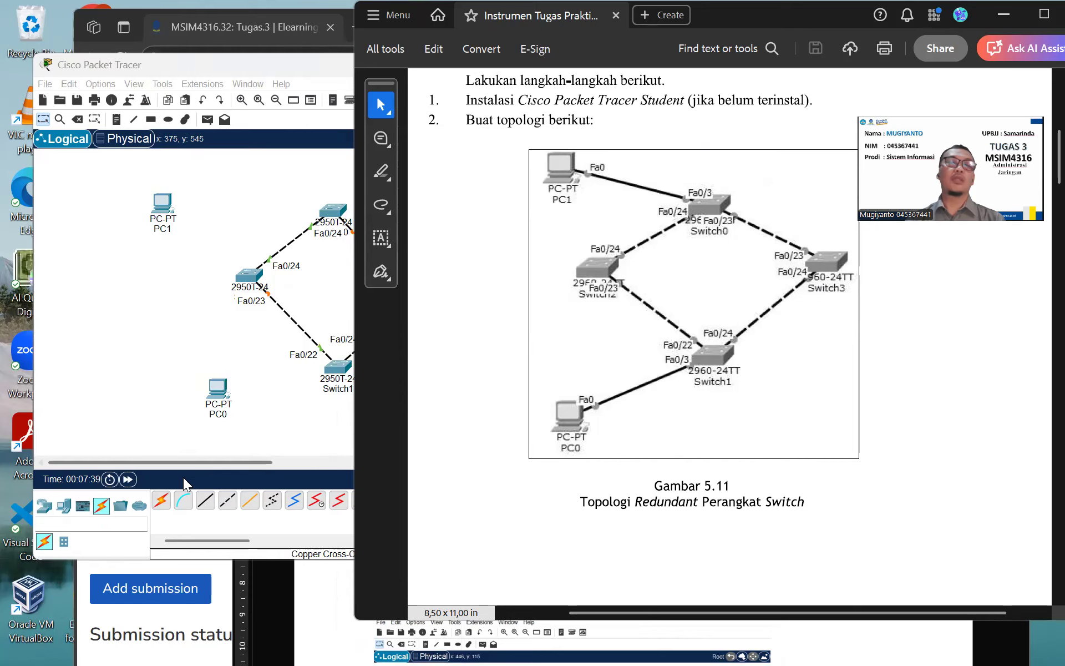
pyautogui.click(205, 505)
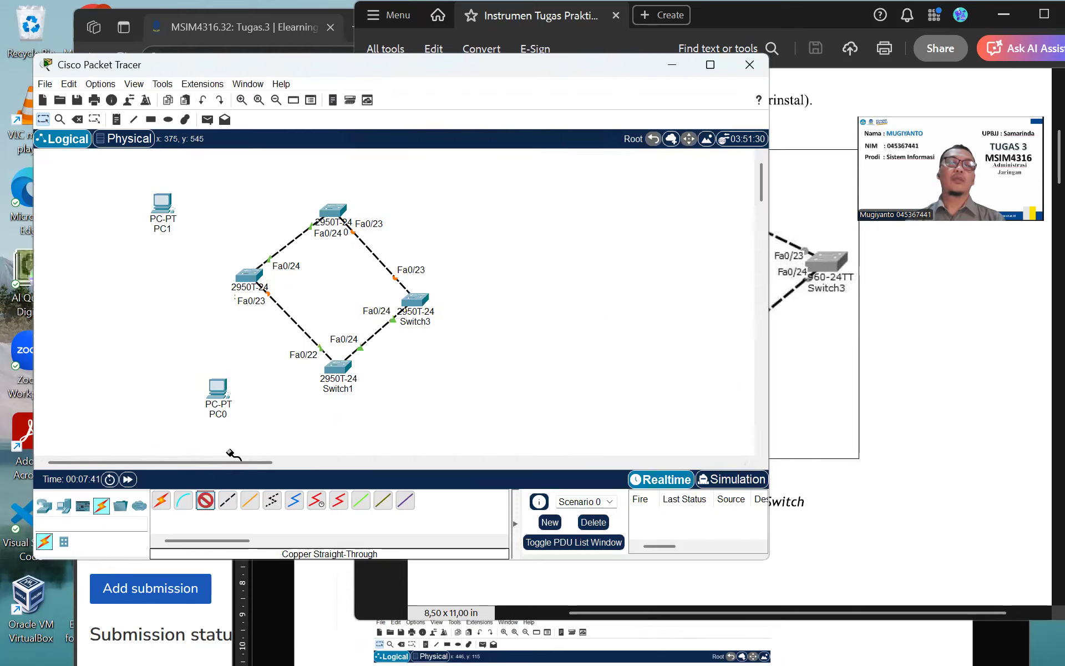
pyautogui.click(221, 392)
pyautogui.click(256, 452)
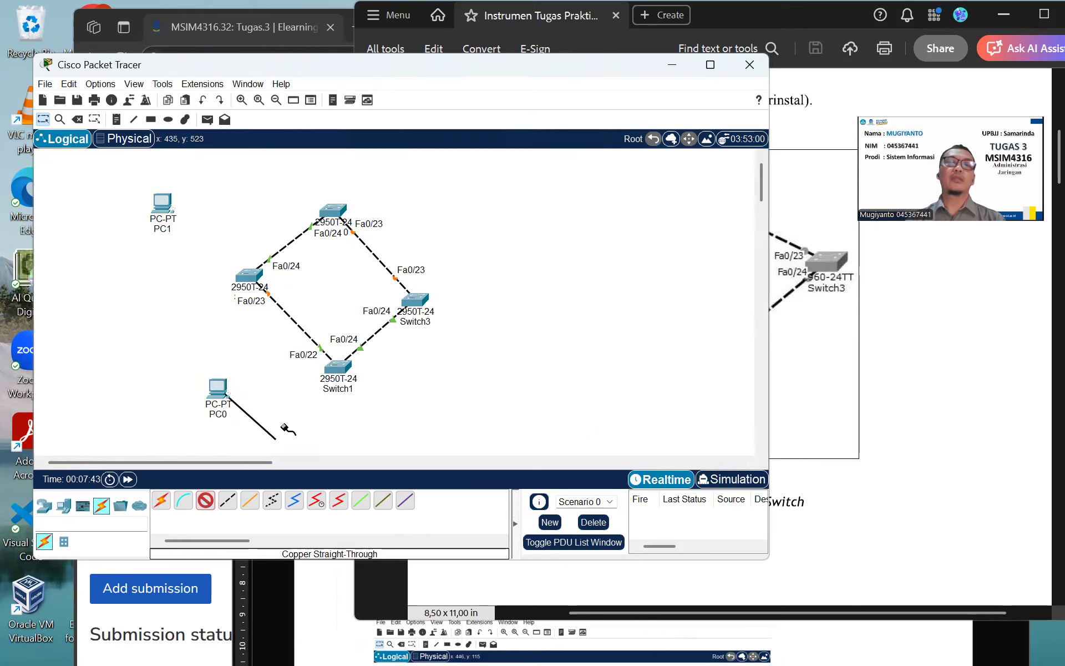
pyautogui.click(338, 367)
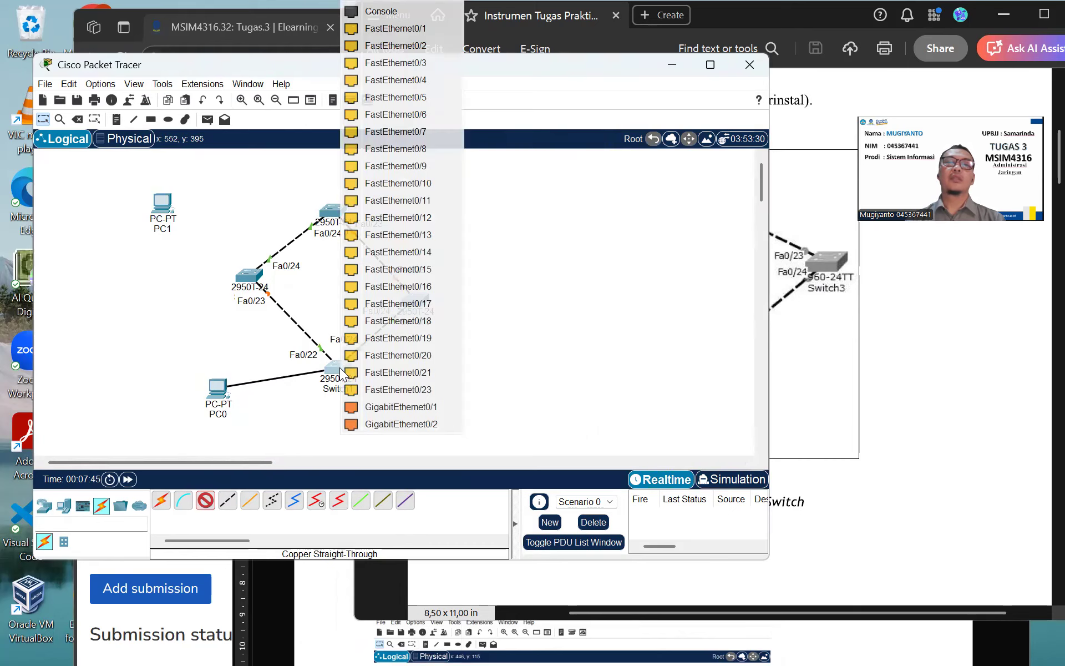
pyautogui.click(399, 390)
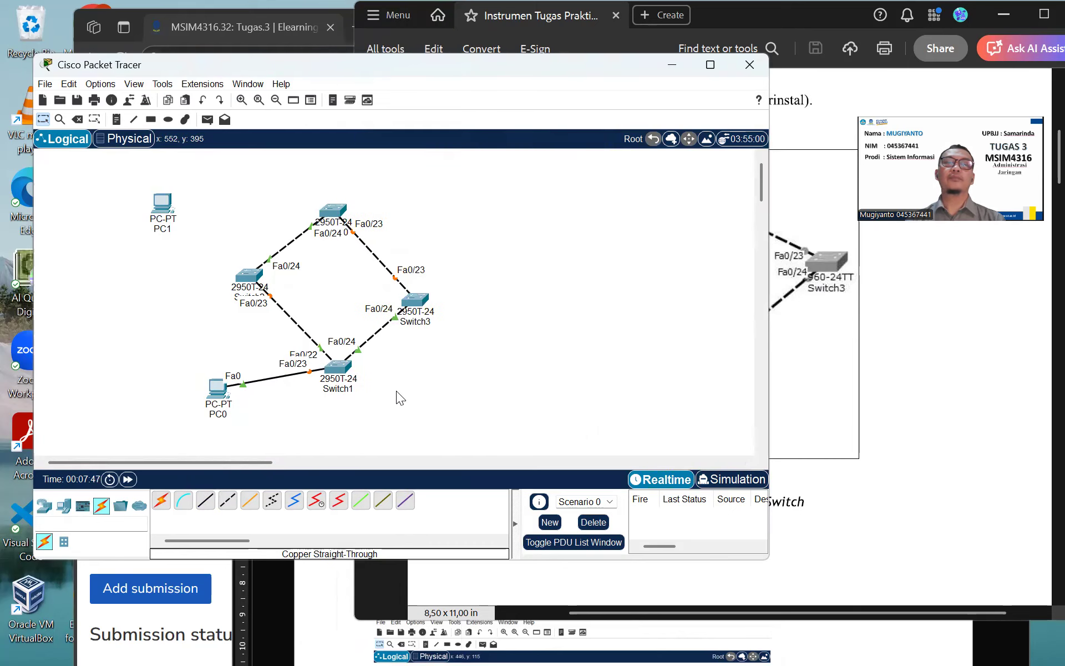
# - Consult the PDF diagram and connect PC1 FastEthernet0 to Switch0 FastEthernet0/3 with a copper straight-through cable
pyautogui.click(819, 389)
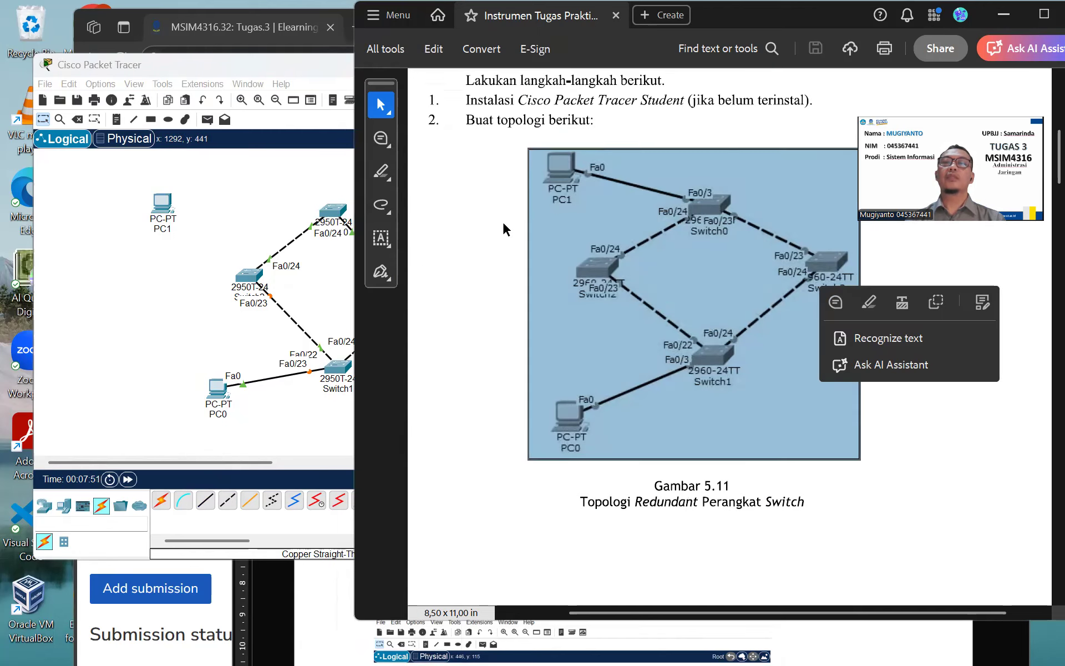
pyautogui.click(504, 222)
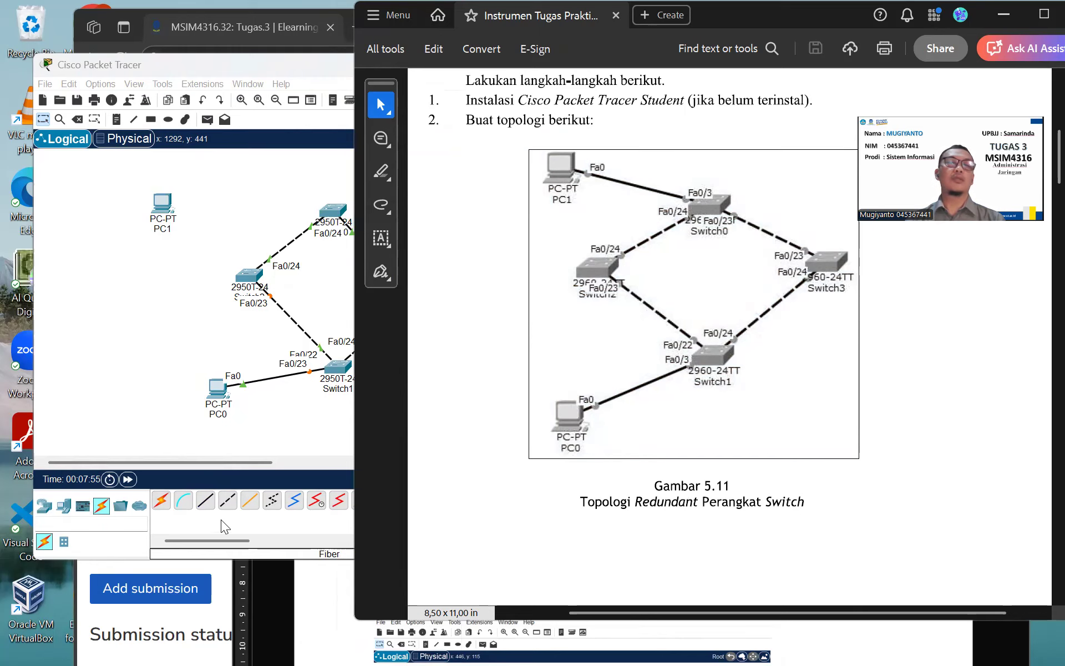
pyautogui.click(205, 500)
pyautogui.click(162, 216)
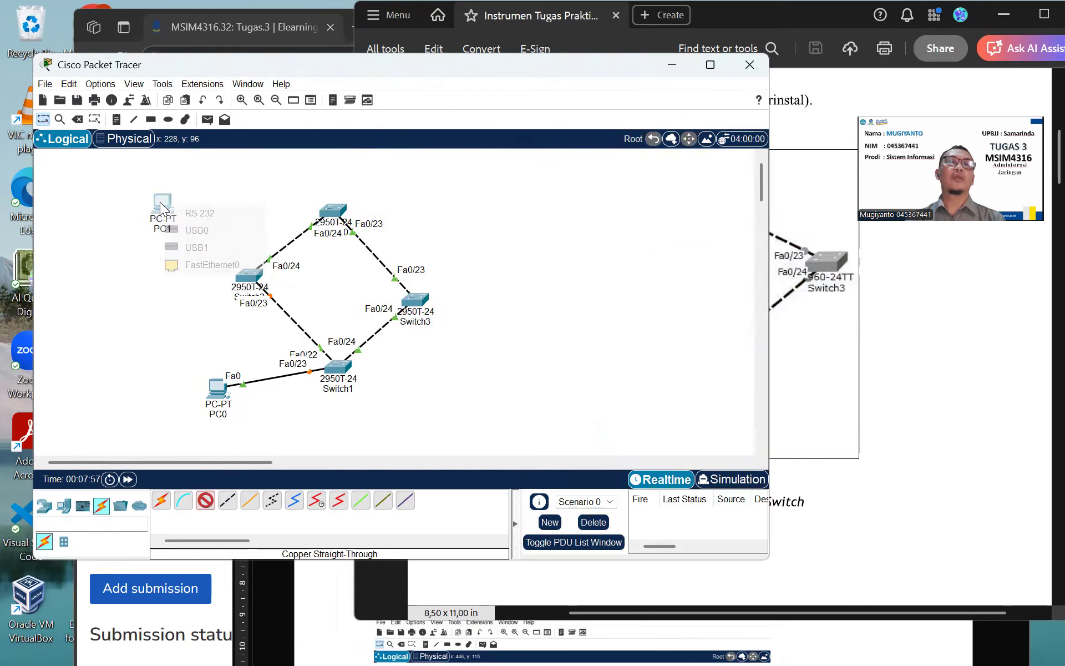
pyautogui.click(194, 264)
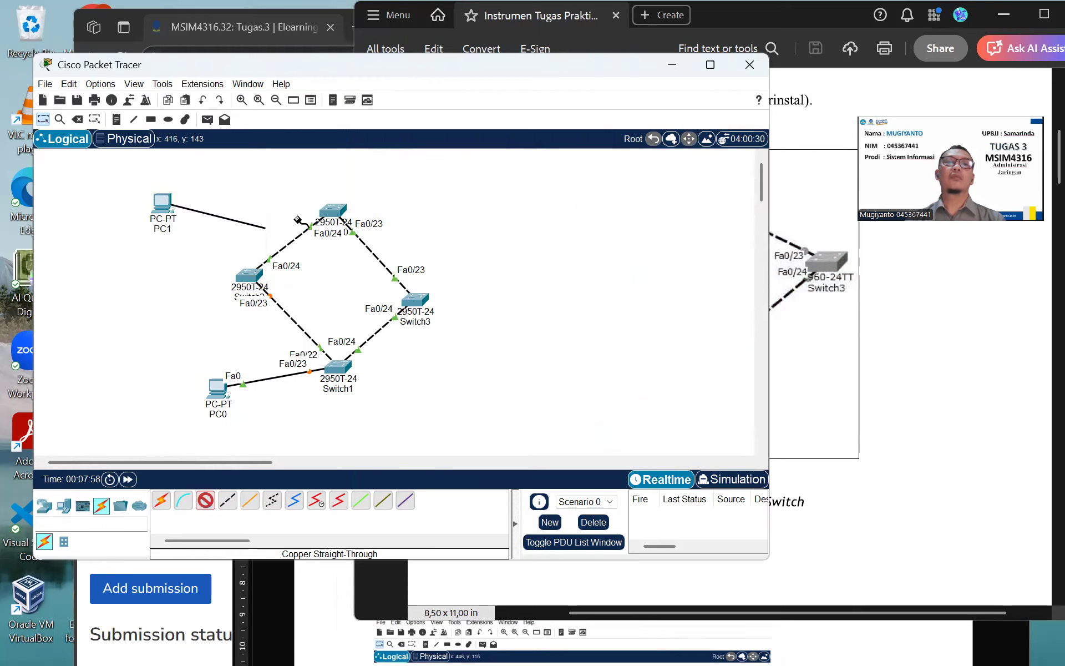
pyautogui.click(334, 209)
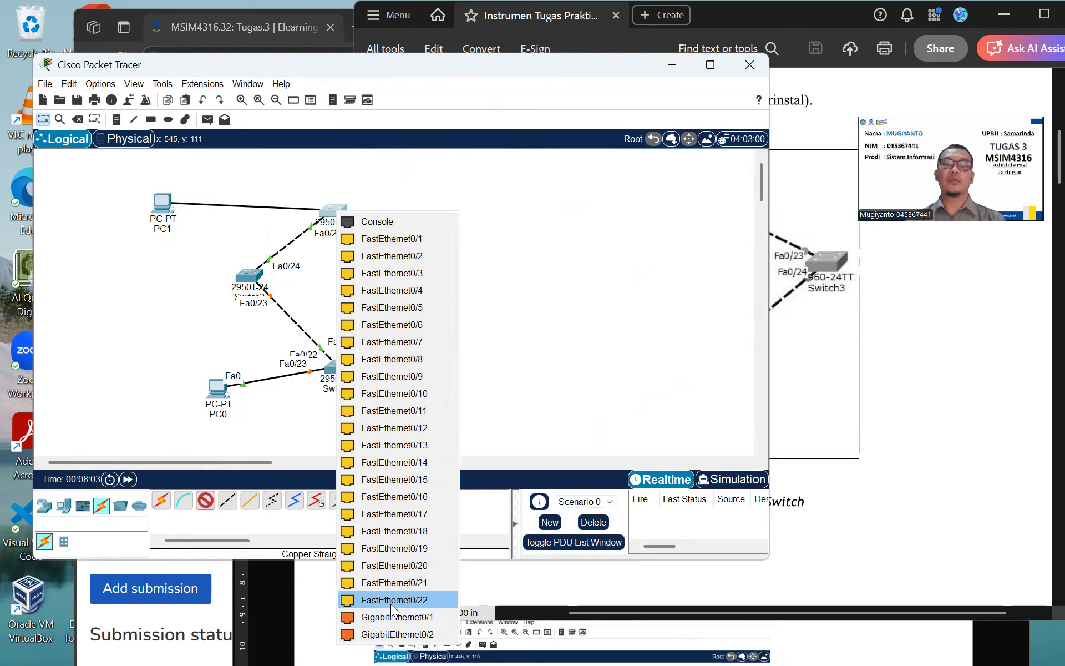
pyautogui.click(409, 273)
# - Compare the layout with the PDF diagram and move PC1 slightly closer to Switch0
pyautogui.click(898, 335)
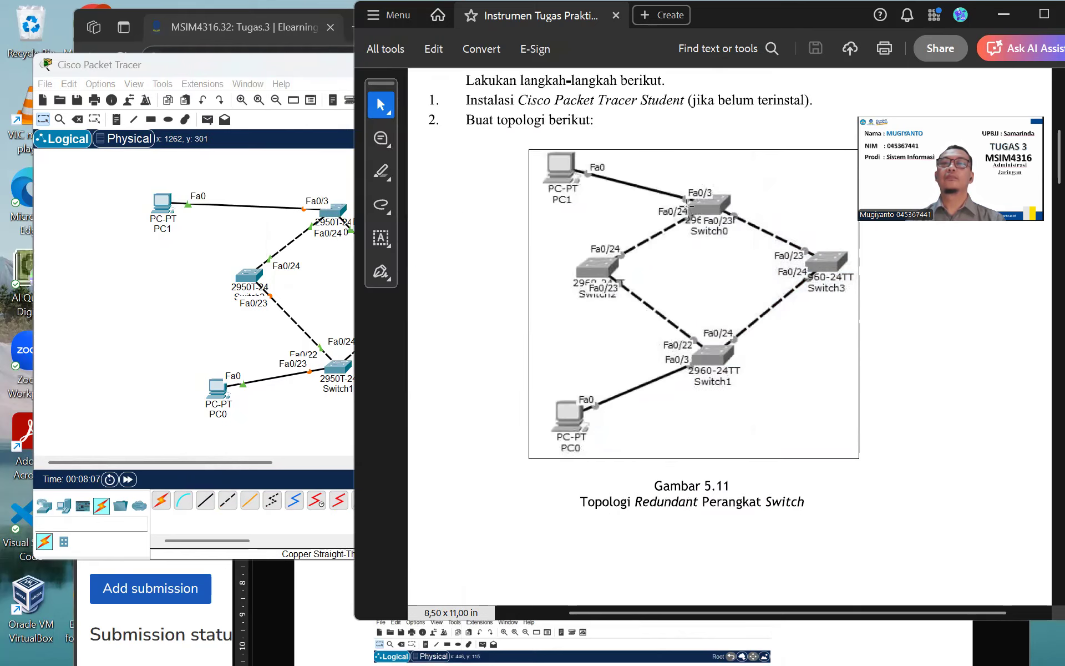
pyautogui.moveTo(167, 203); pyautogui.dragTo(194, 191)
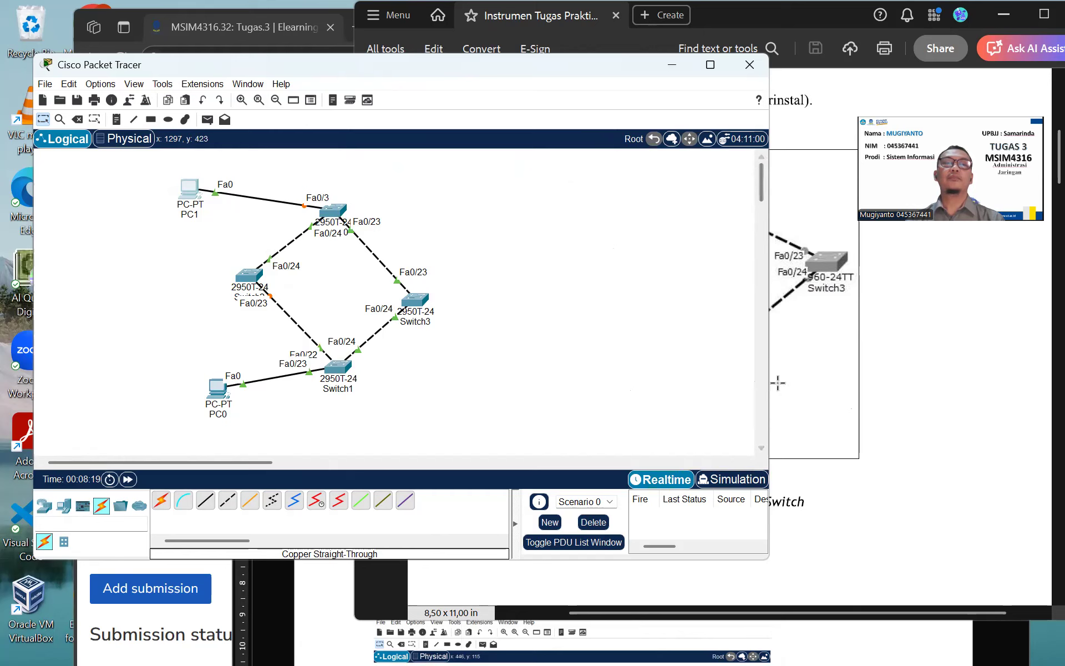
# - Look up the PC addresses in the PDF instructions and place the note 192.168.10.5/24 below PC0
pyautogui.click(818, 378)
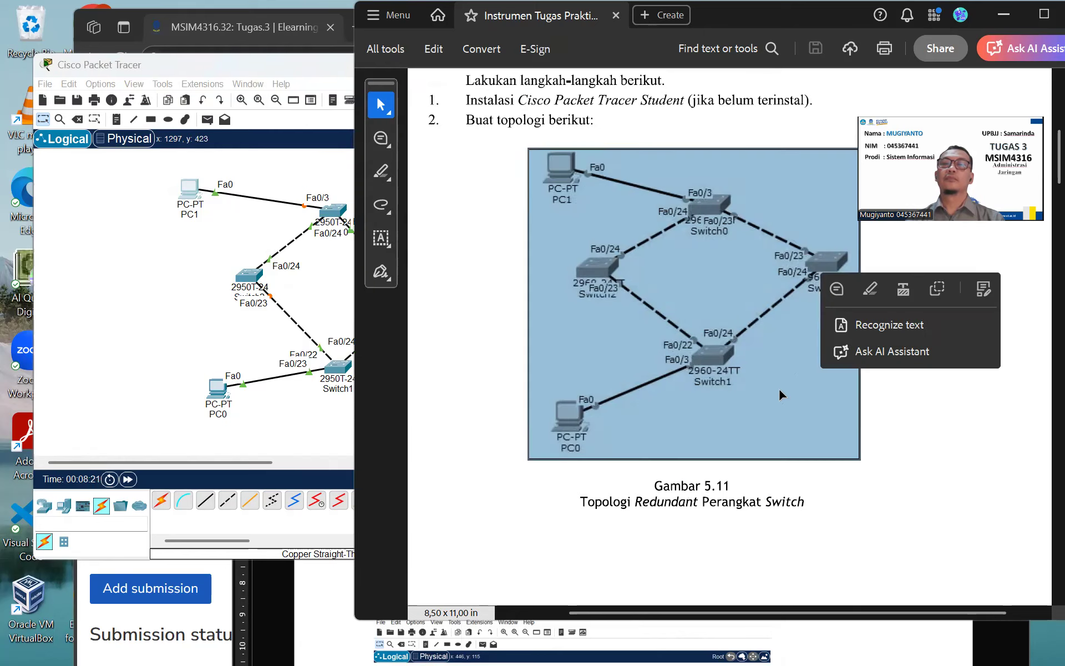
pyautogui.click(865, 346)
pyautogui.scroll(-5, 1044, 207)
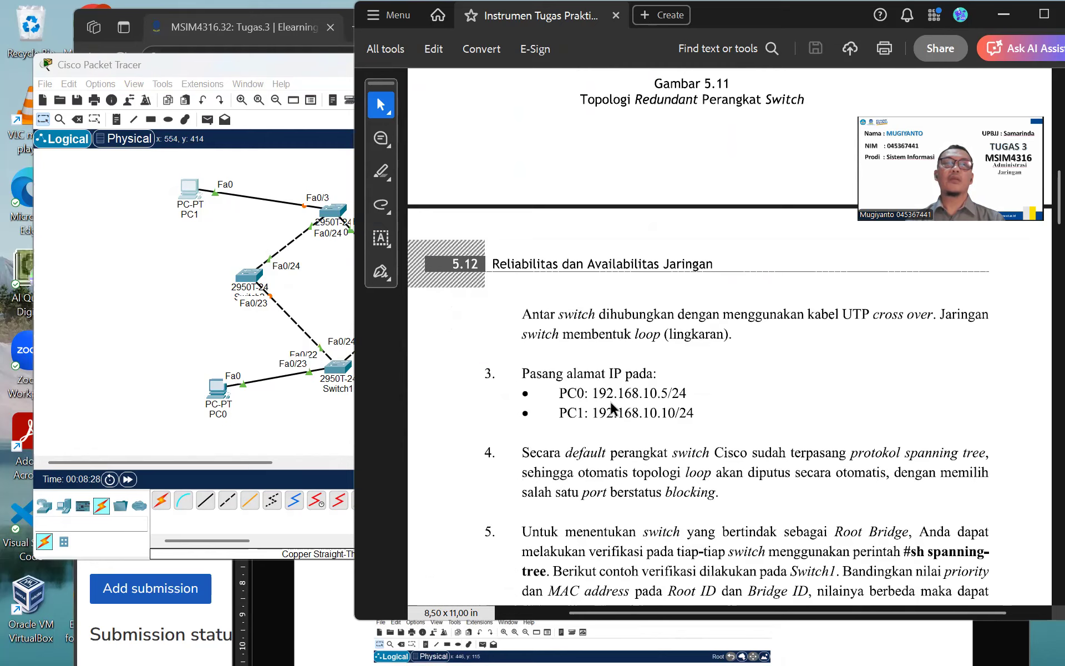
pyautogui.scroll(3, 1044, 216)
pyautogui.scroll(-4, 597, 344)
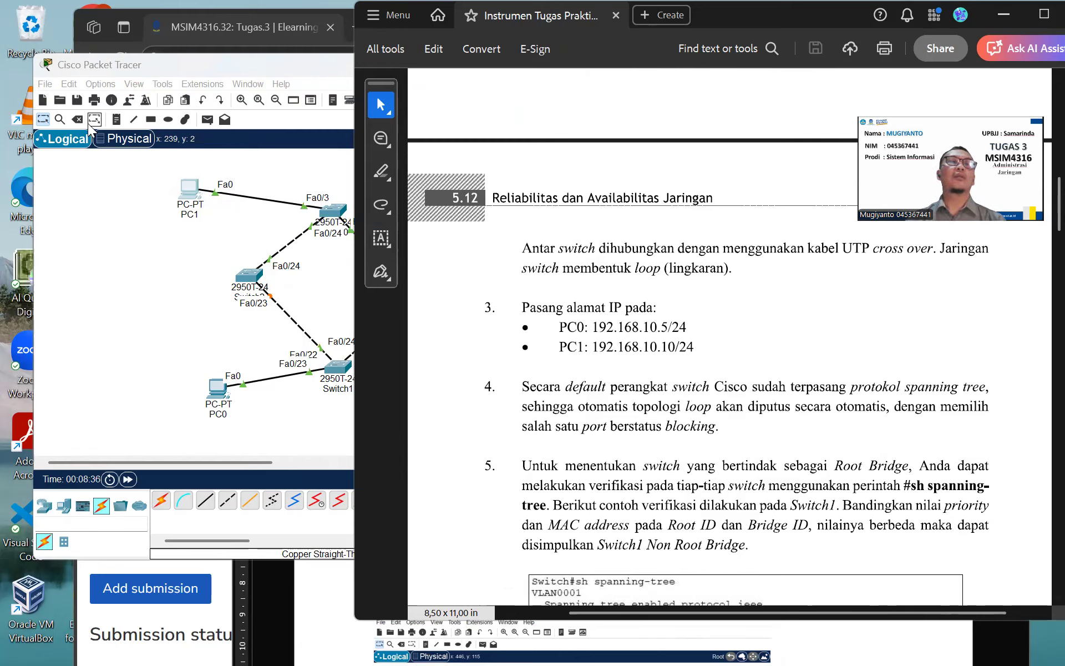
pyautogui.click(117, 118)
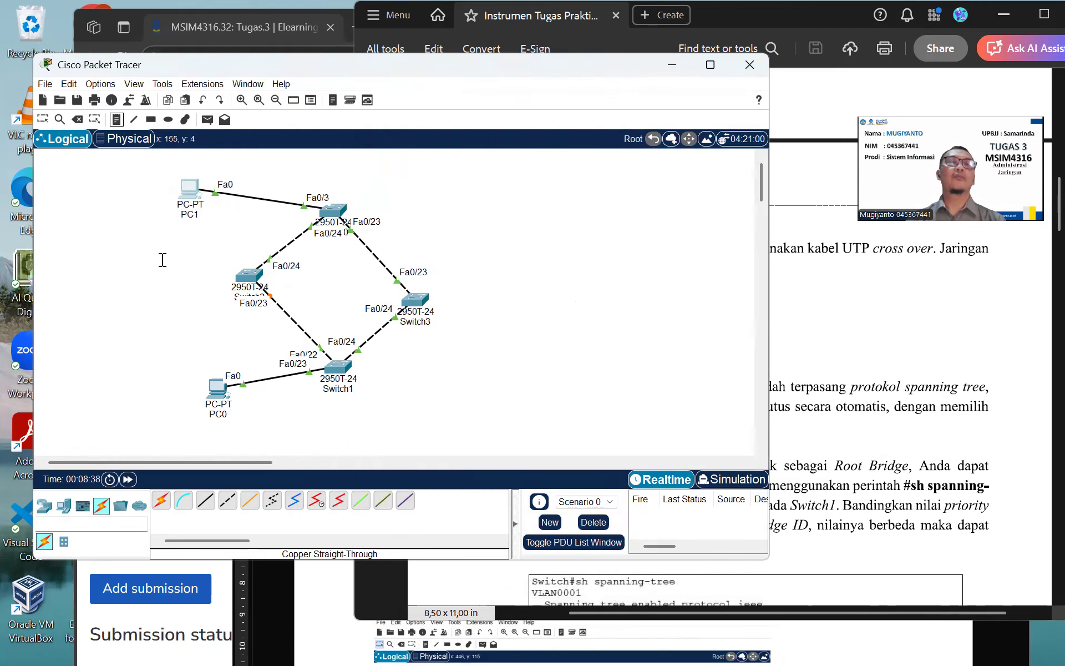
pyautogui.click(196, 420)
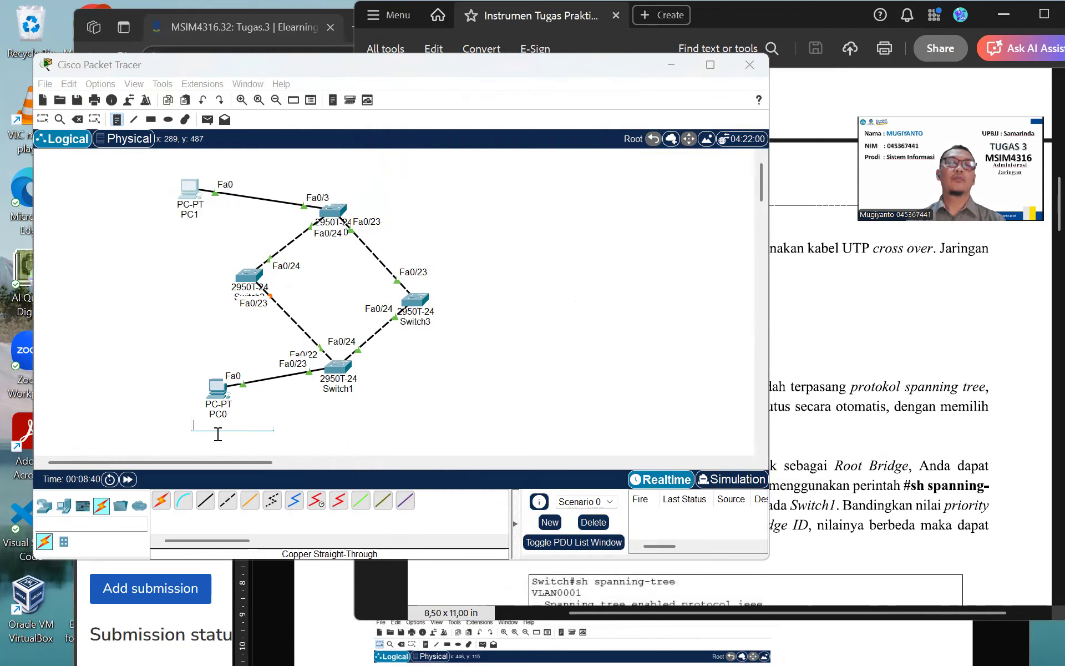
pyautogui.write('1')
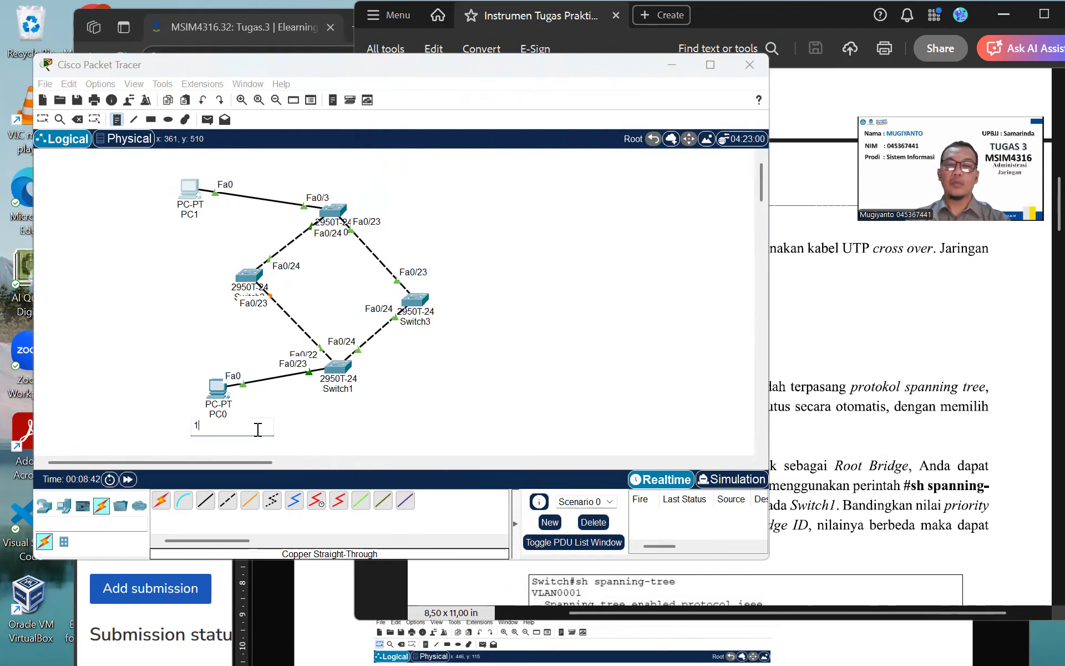
pyautogui.write('92.16')
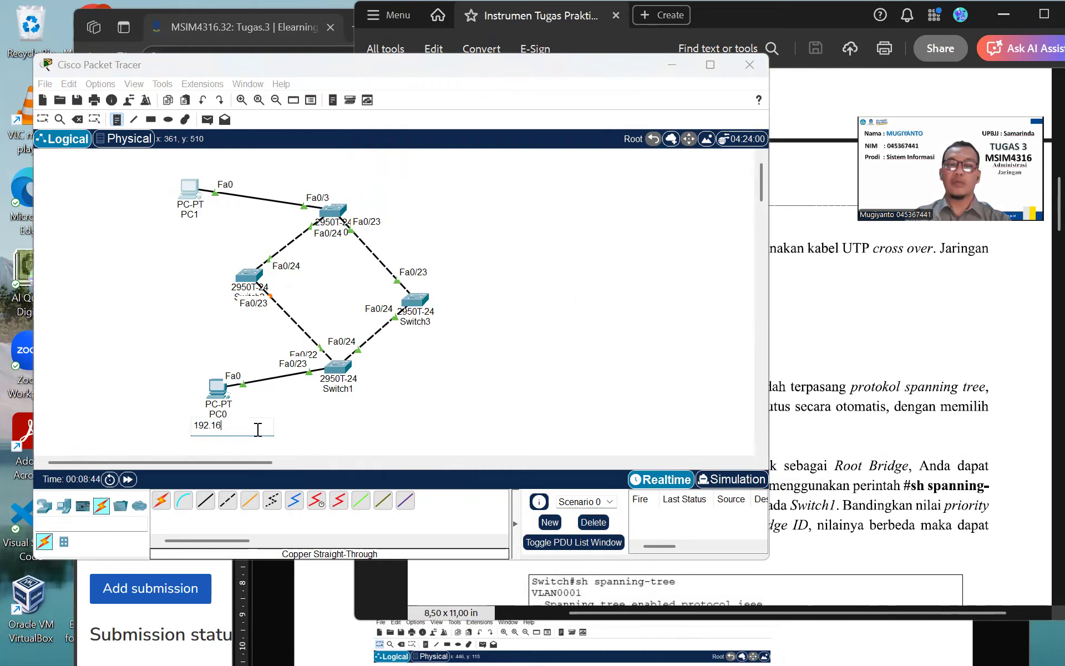
pyautogui.write('8.10.5/24')
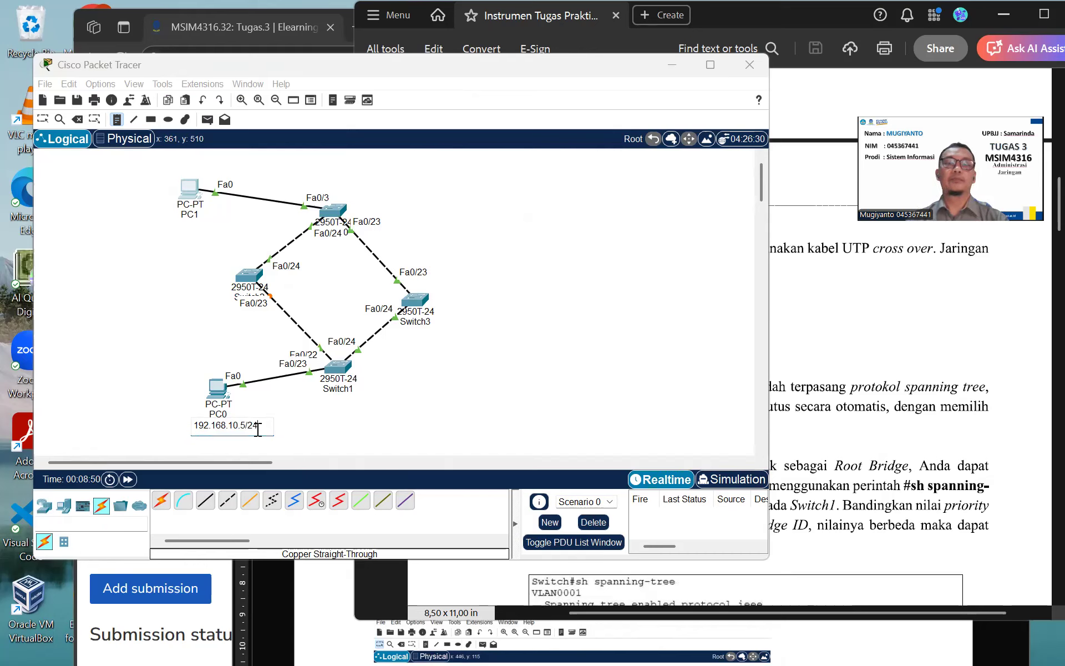
# - Place the note 192.168.10.10/24 below PC1
pyautogui.click(189, 233)
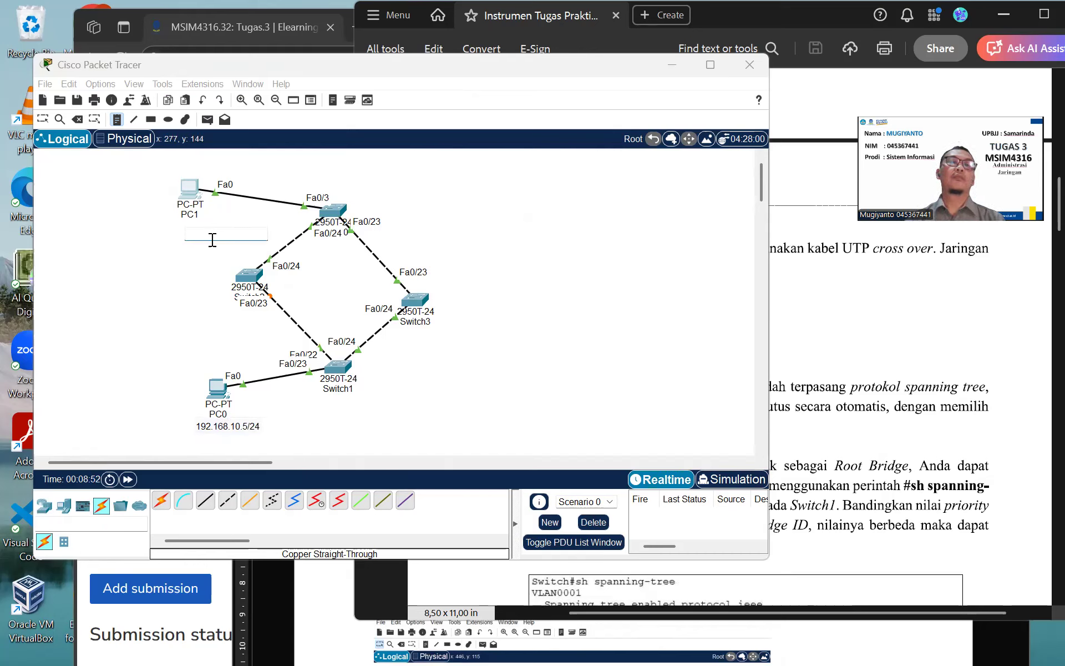
pyautogui.write('192.16')
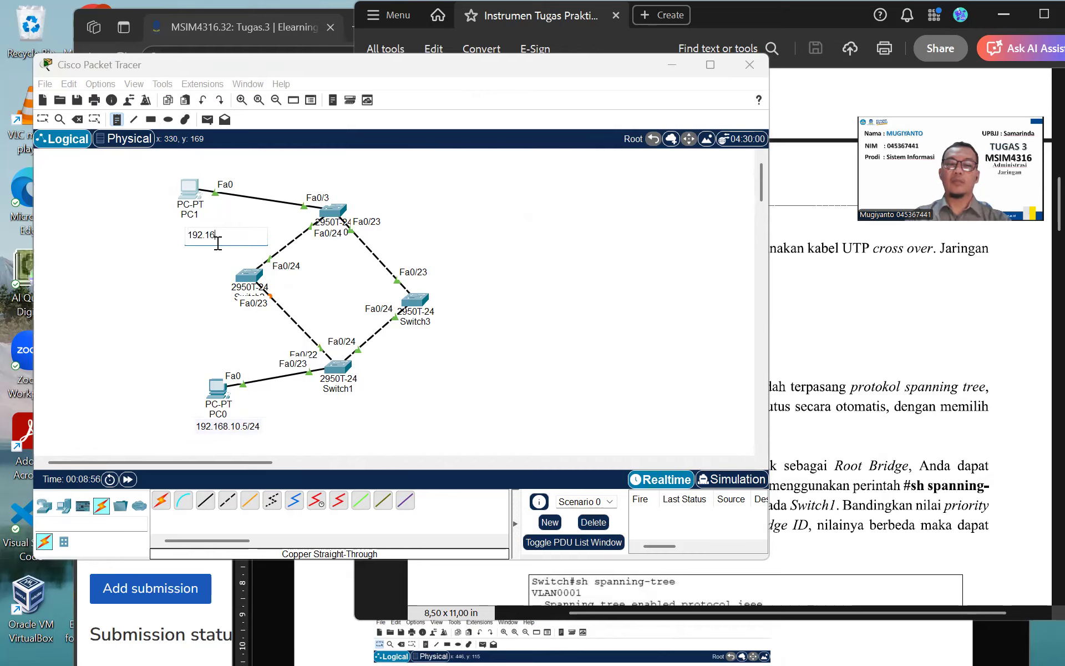
pyautogui.write('8.10')
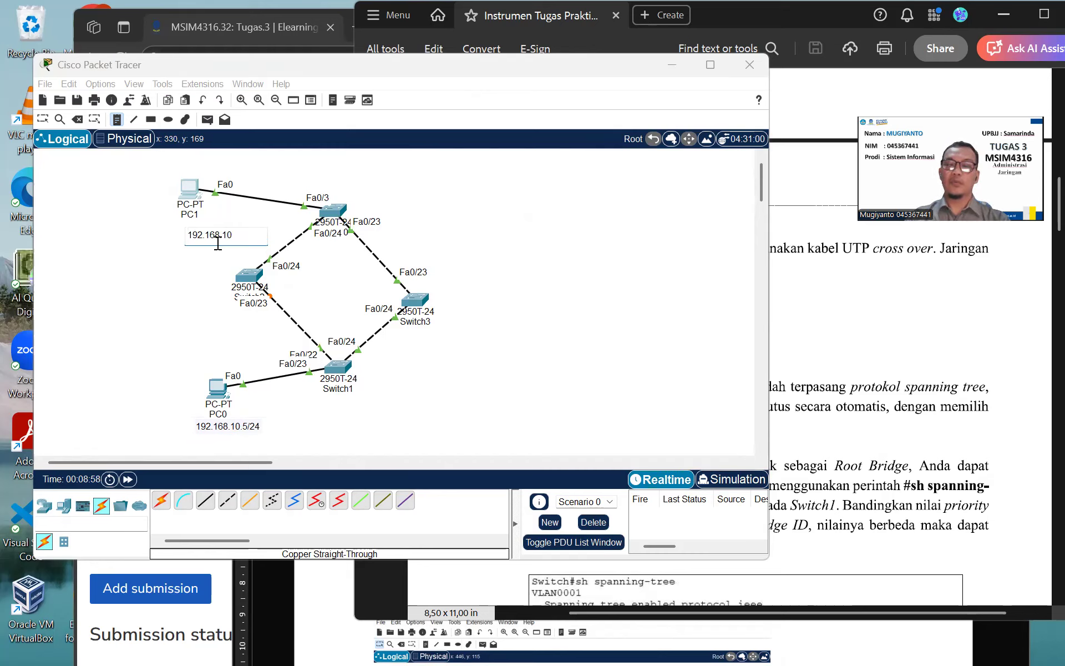
pyautogui.write('.10/24')
pyautogui.press('Return')
pyautogui.press('BackSpace')
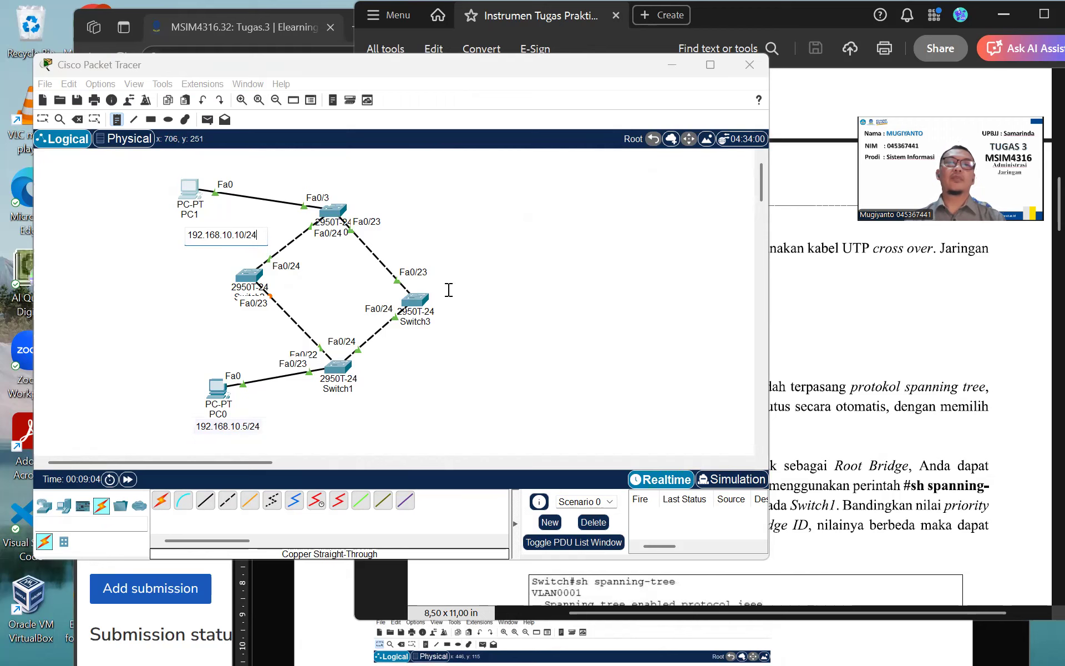
pyautogui.click(544, 290)
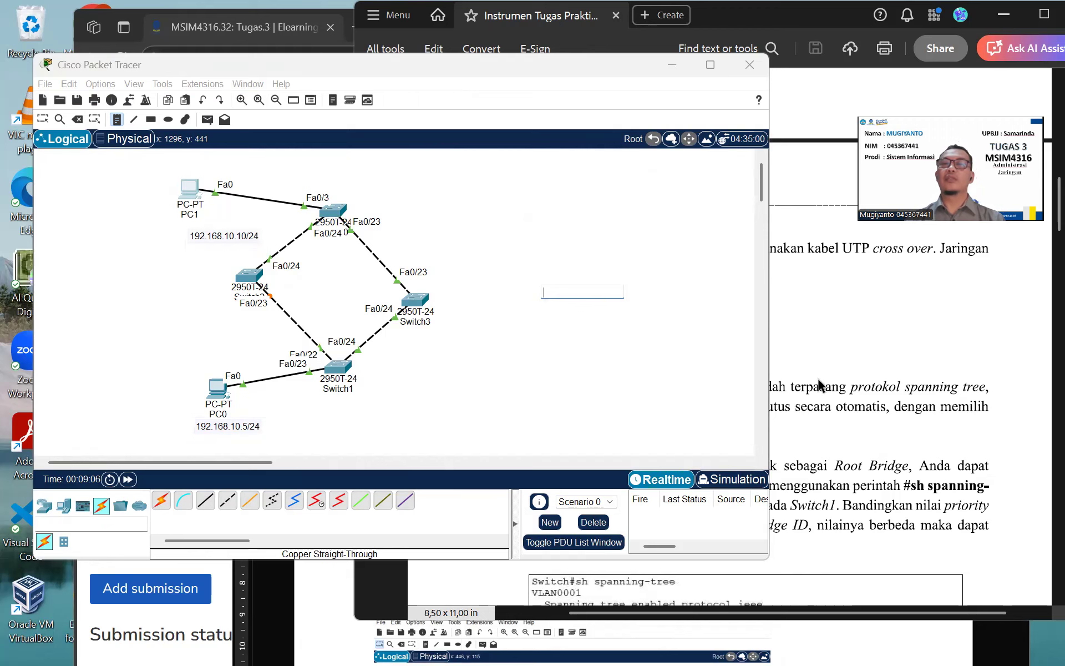
pyautogui.click(825, 354)
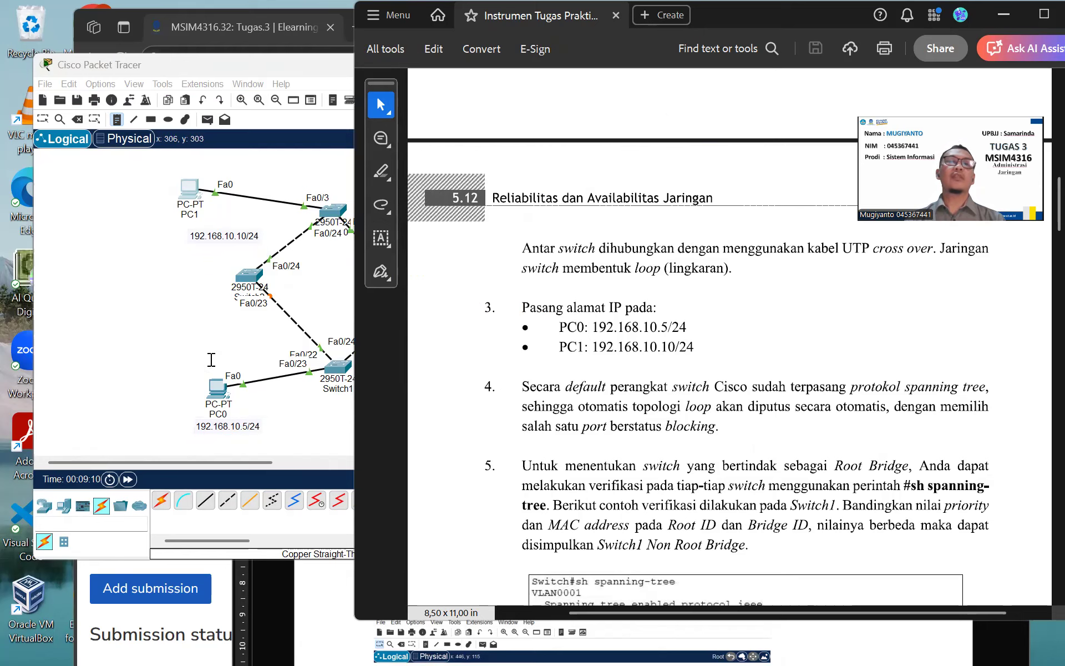
pyautogui.click(217, 398)
pyautogui.click(214, 386)
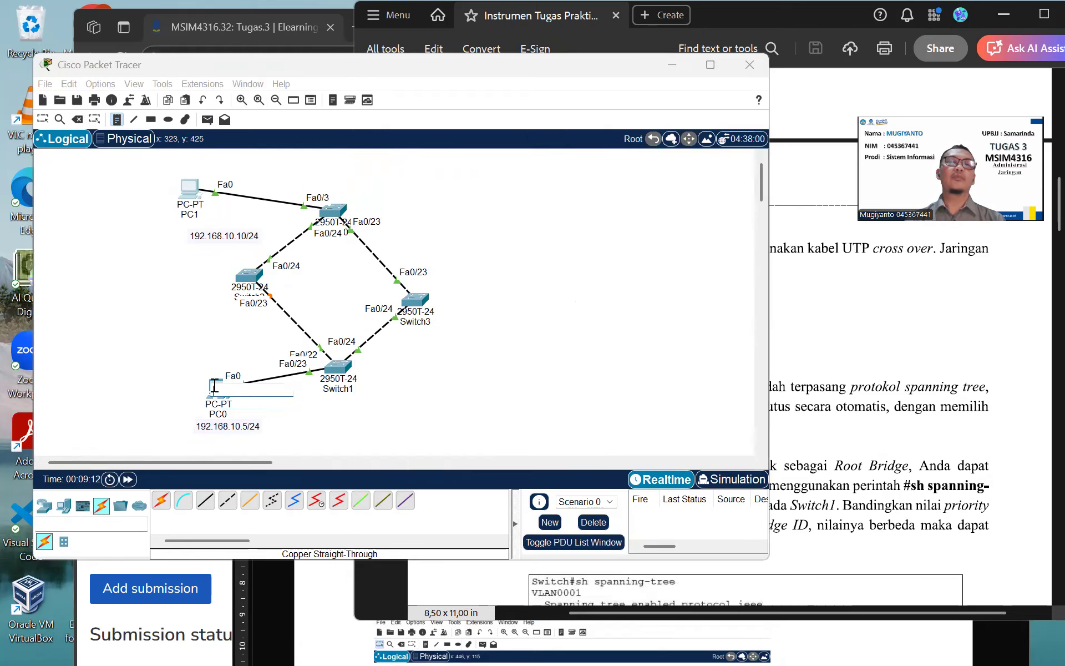
# - Leave note placement and set PC0's static IPv4 address to 192.168.10.5 with subnet mask 255.255.255.0
pyautogui.click(274, 118)
pyautogui.click(43, 118)
pyautogui.click(217, 389)
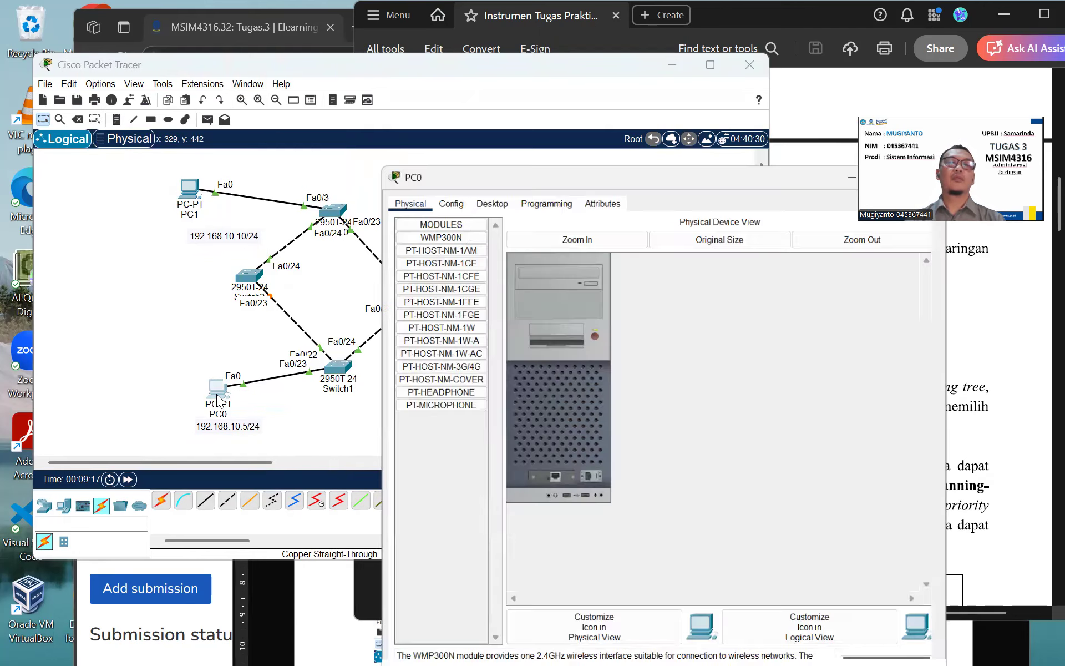
pyautogui.moveTo(482, 173); pyautogui.dragTo(475, 86)
pyautogui.click(485, 117)
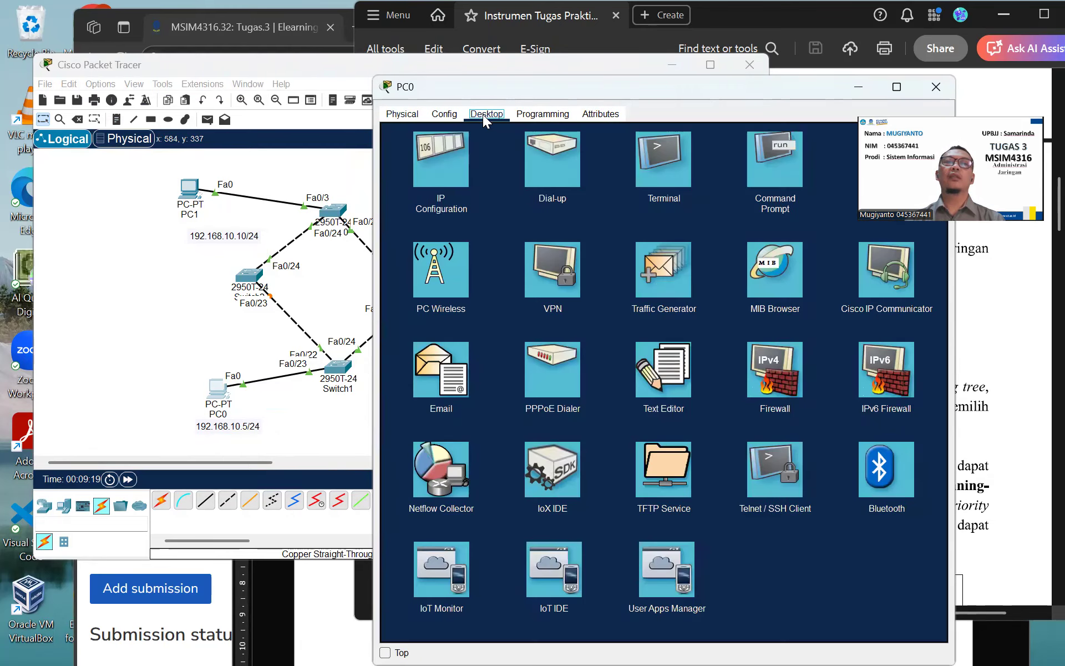
pyautogui.click(440, 167)
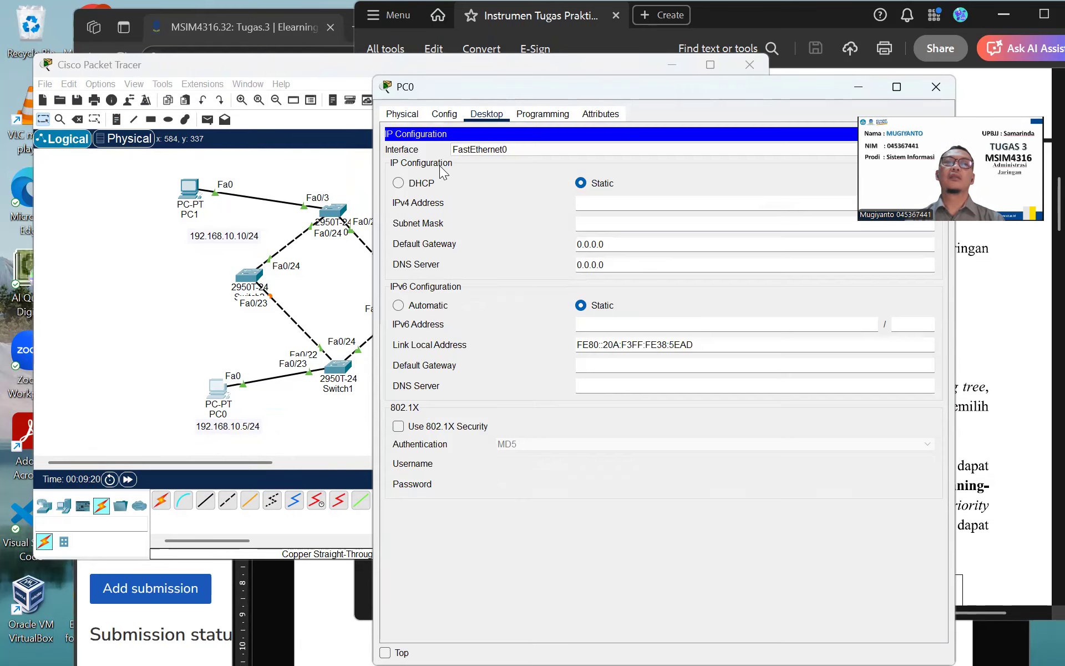
pyautogui.click(630, 199)
pyautogui.write('192.168.1')
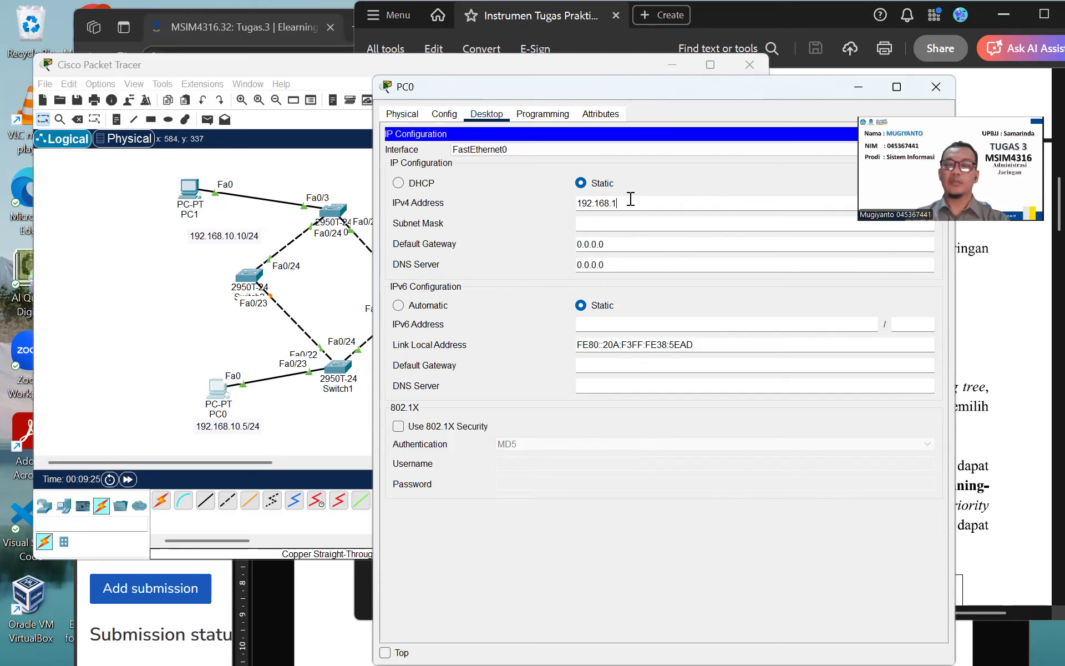
pyautogui.write('0.5')
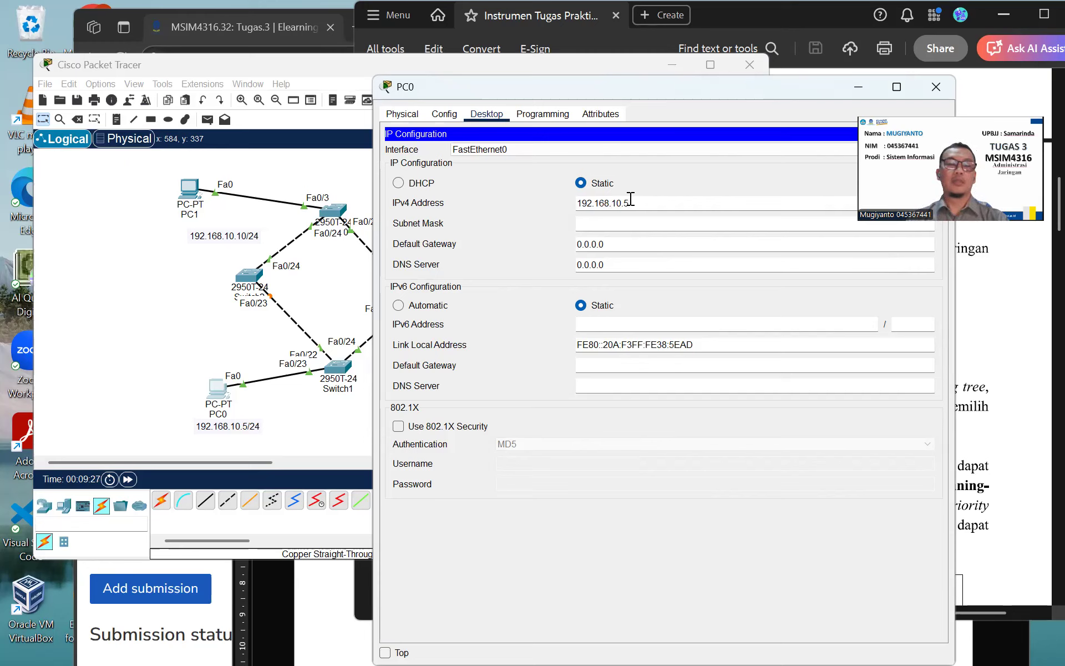
pyautogui.press('Tab')
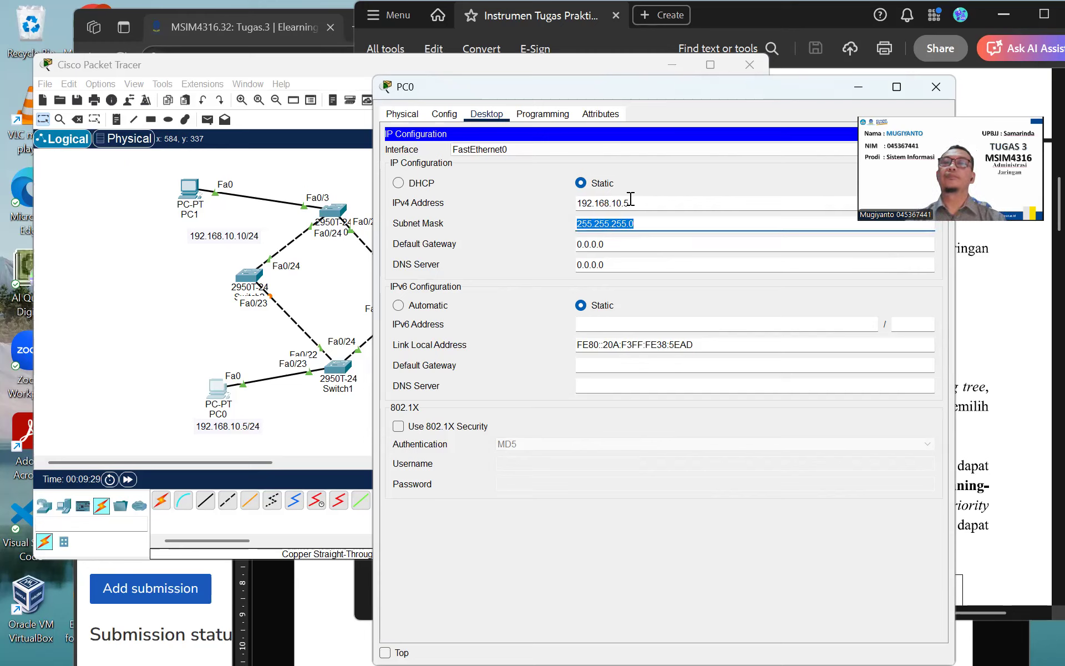
pyautogui.click(936, 87)
# - Set PC1's static IPv4 address to 192.168.10.10 with subnet mask 255.255.255.0
pyautogui.click(191, 197)
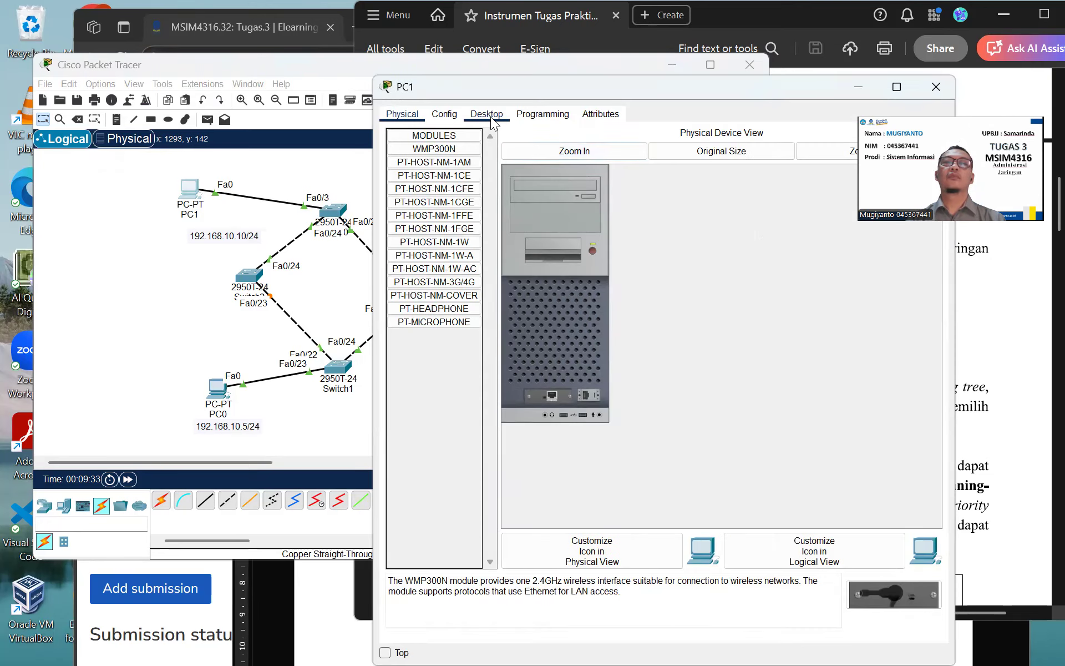
pyautogui.click(488, 115)
pyautogui.click(446, 162)
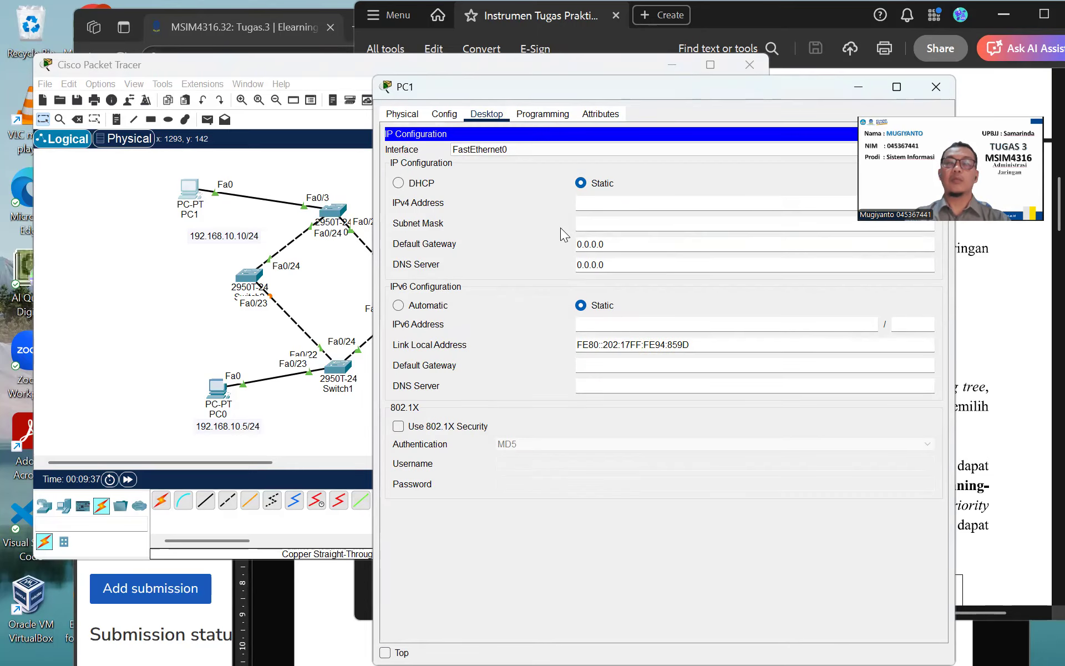
pyautogui.click(610, 204)
pyautogui.write('192.168.10.10')
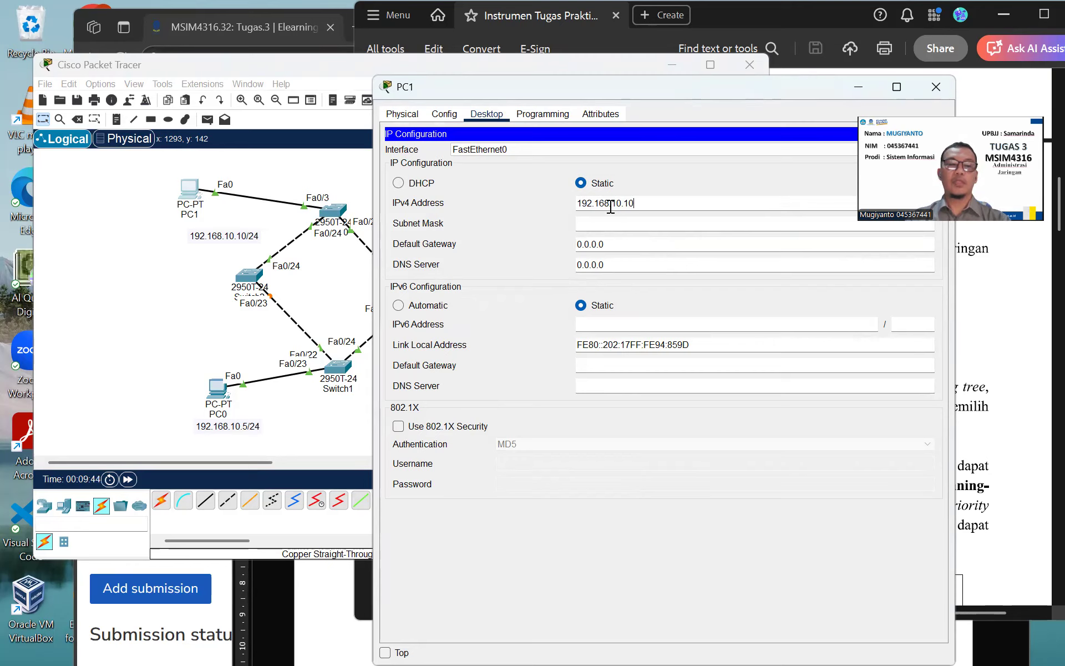
pyautogui.press('Tab')
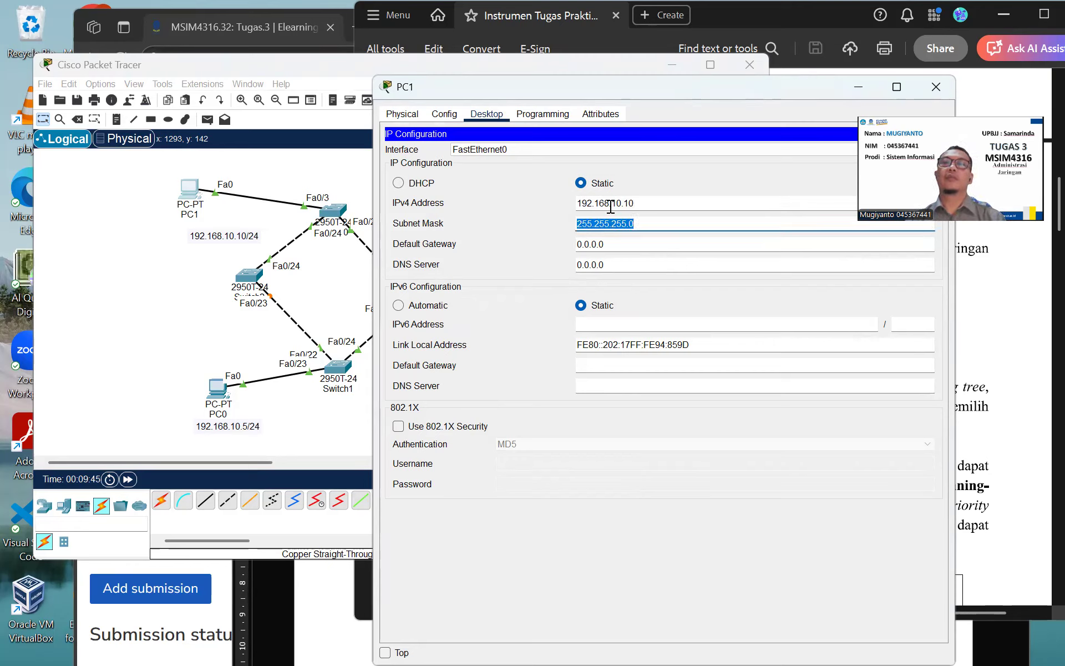
pyautogui.click(668, 227)
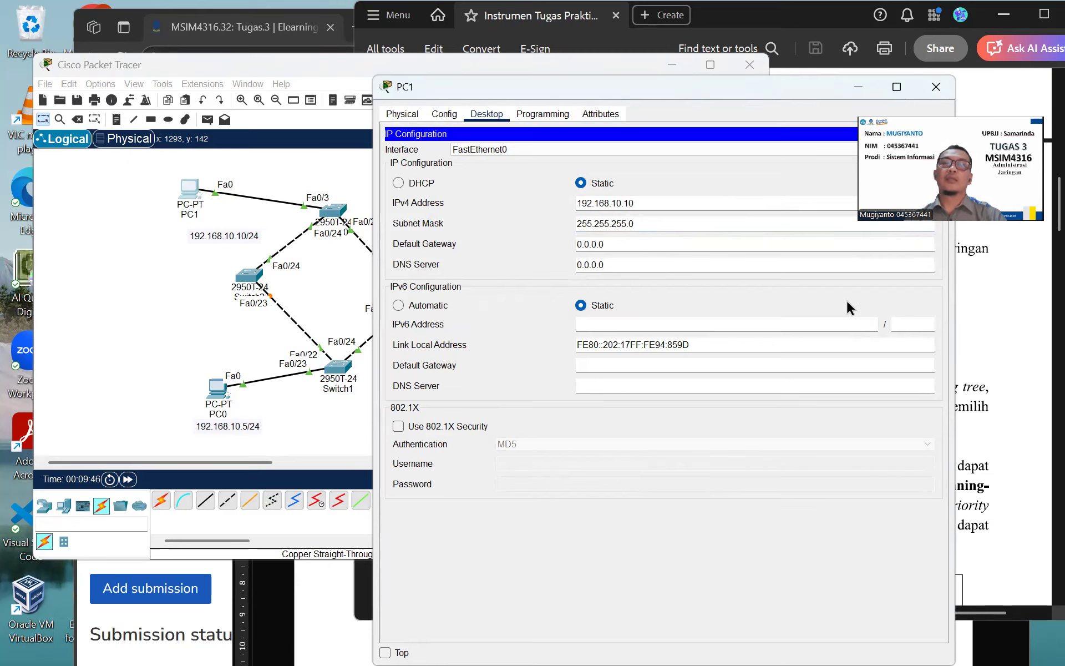
# - Read PDF instructions 4 and 5 on spanning tree and root bridge verification, comparing them with the port states in the topology
pyautogui.hotkey('alt', 'Tab')
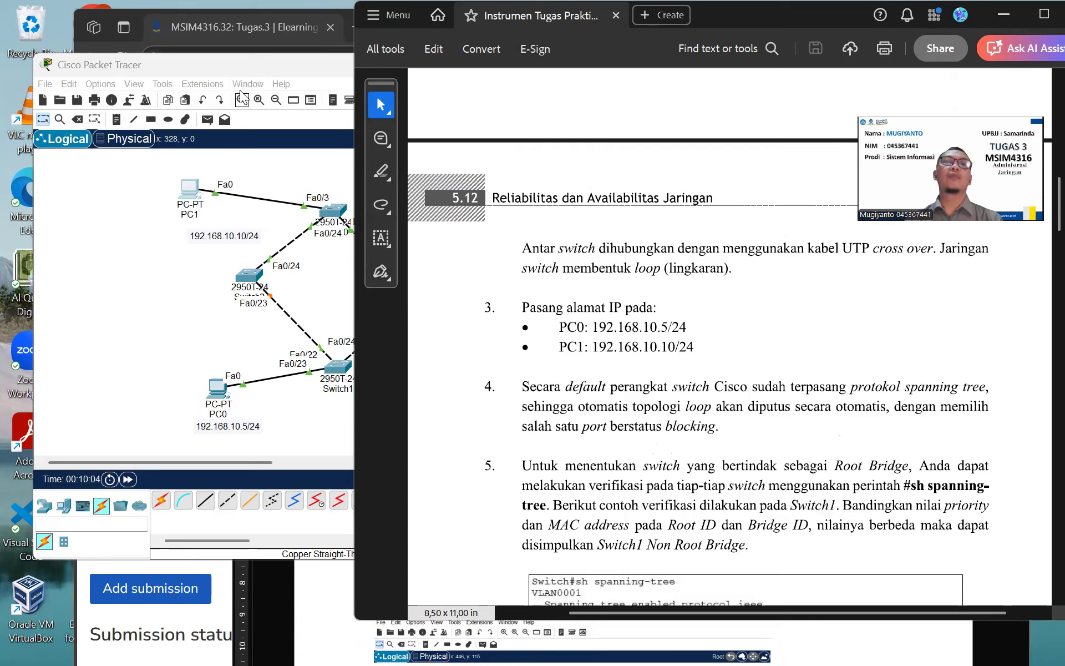
pyautogui.click(240, 59)
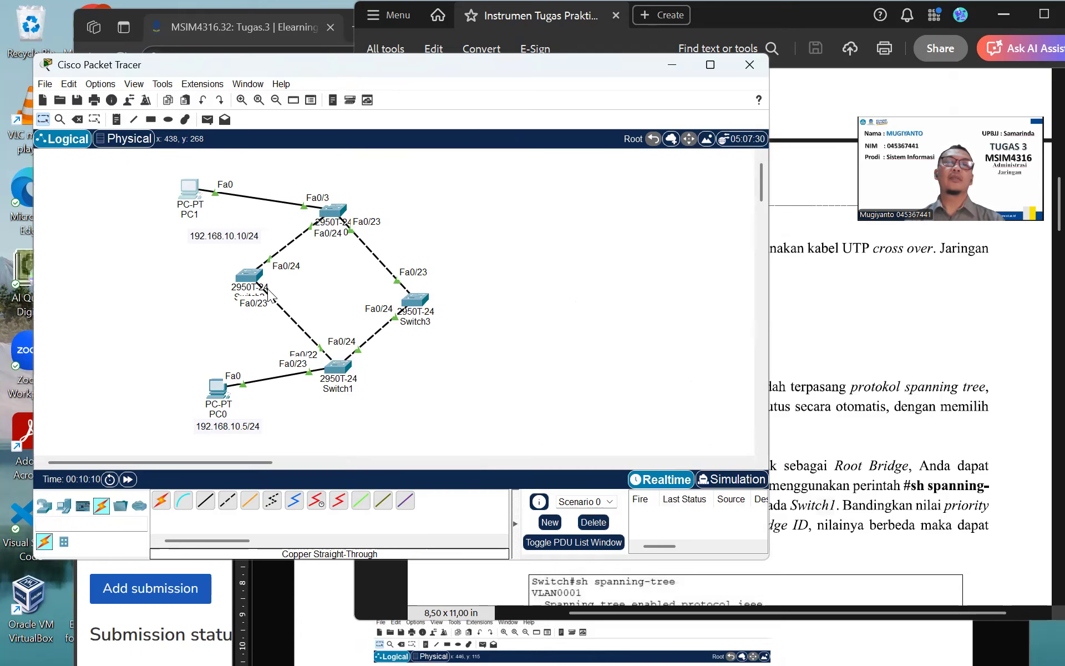
pyautogui.click(791, 339)
pyautogui.scroll(-2, 792, 333)
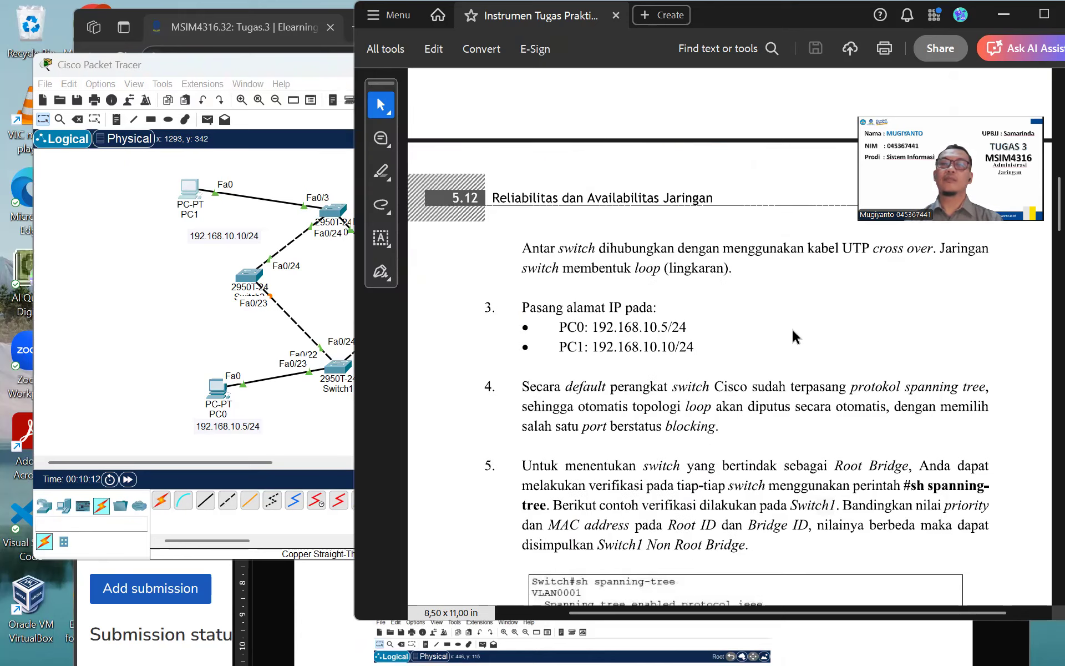
pyautogui.scroll(-4, 1042, 229)
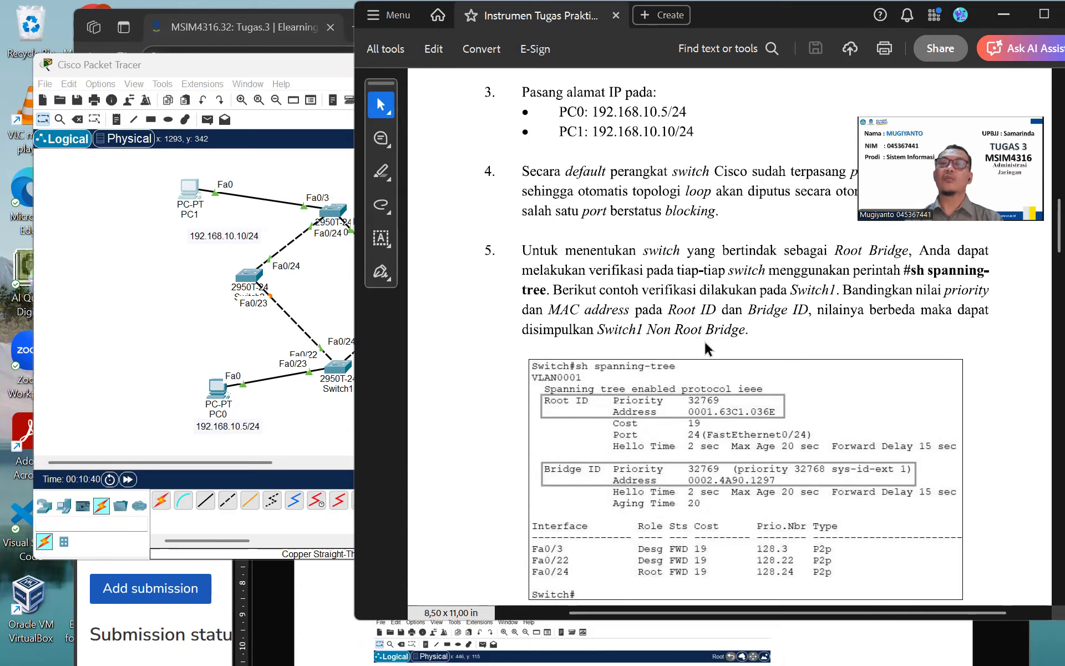
pyautogui.scroll(-1, 1039, 241)
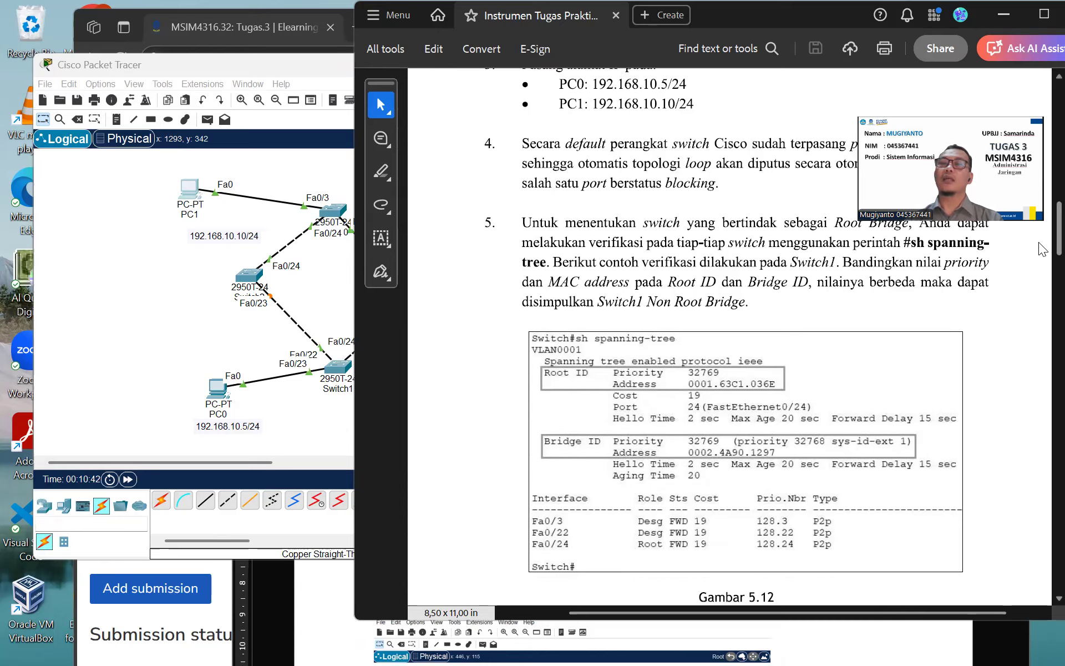
# - Enter privileged mode in Switch1's command line with en and run sh spanning-tree
pyautogui.click(343, 371)
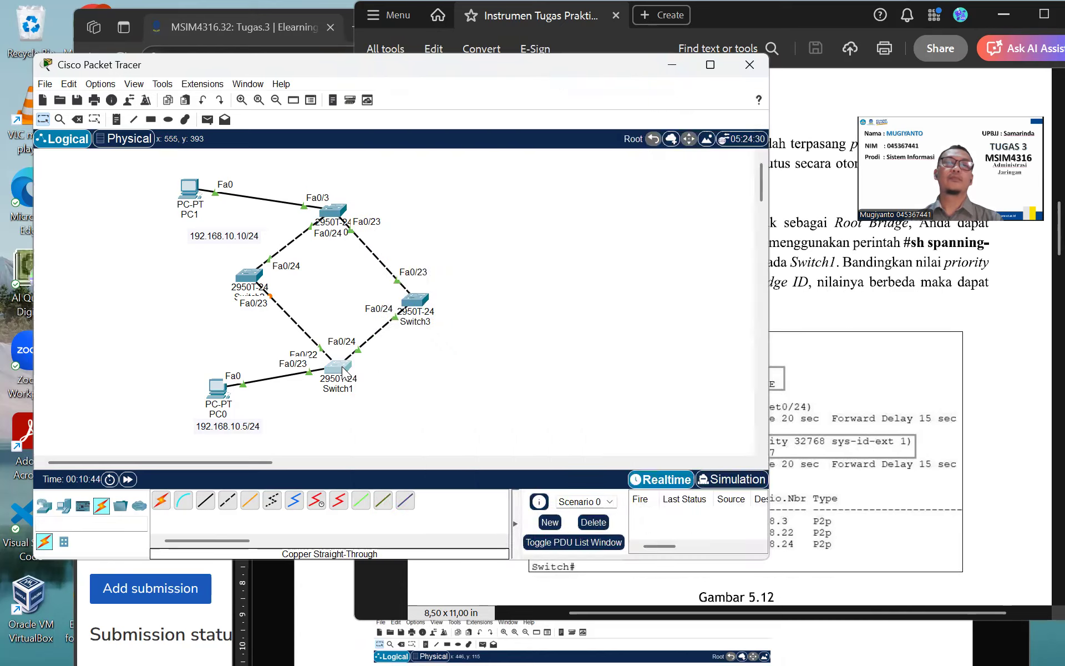
pyautogui.click(851, 389)
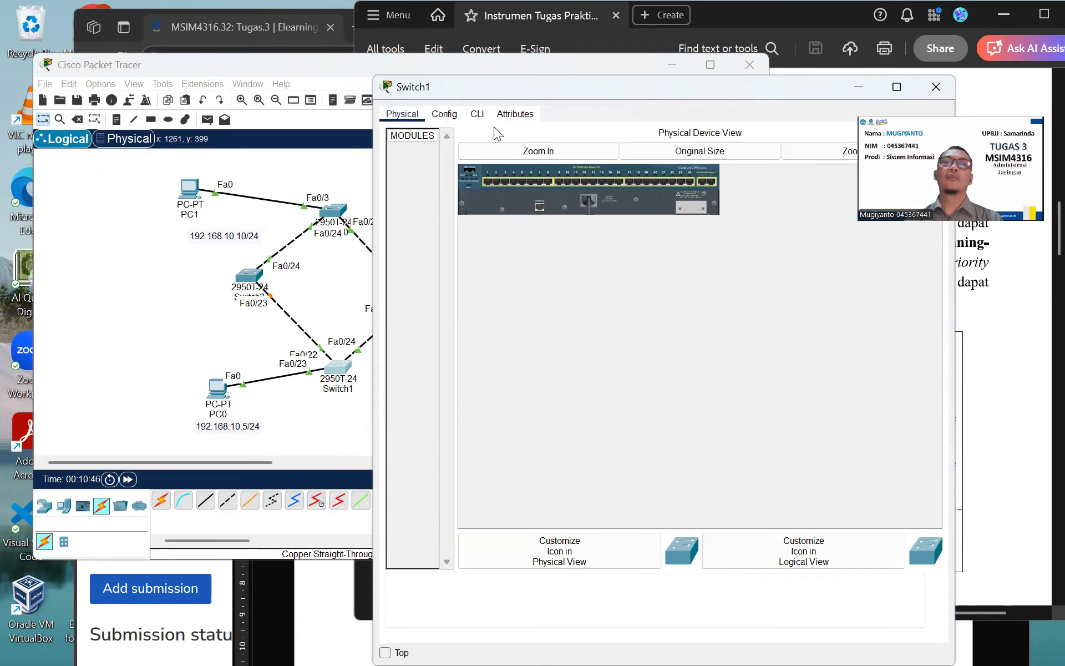
pyautogui.click(477, 114)
pyautogui.press('Return')
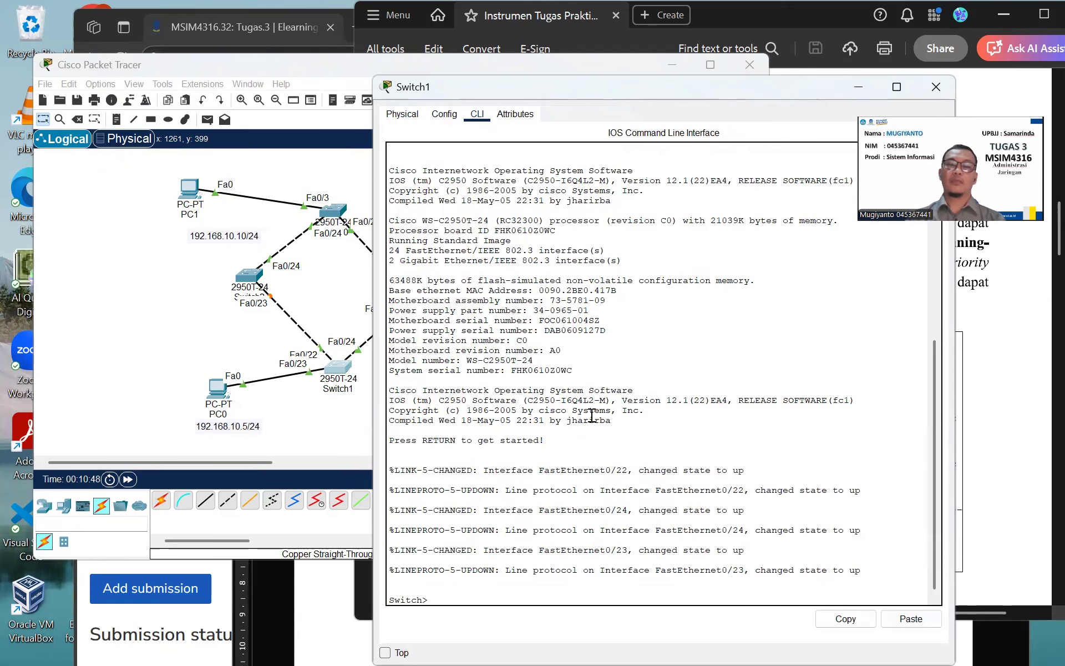
pyautogui.write('en')
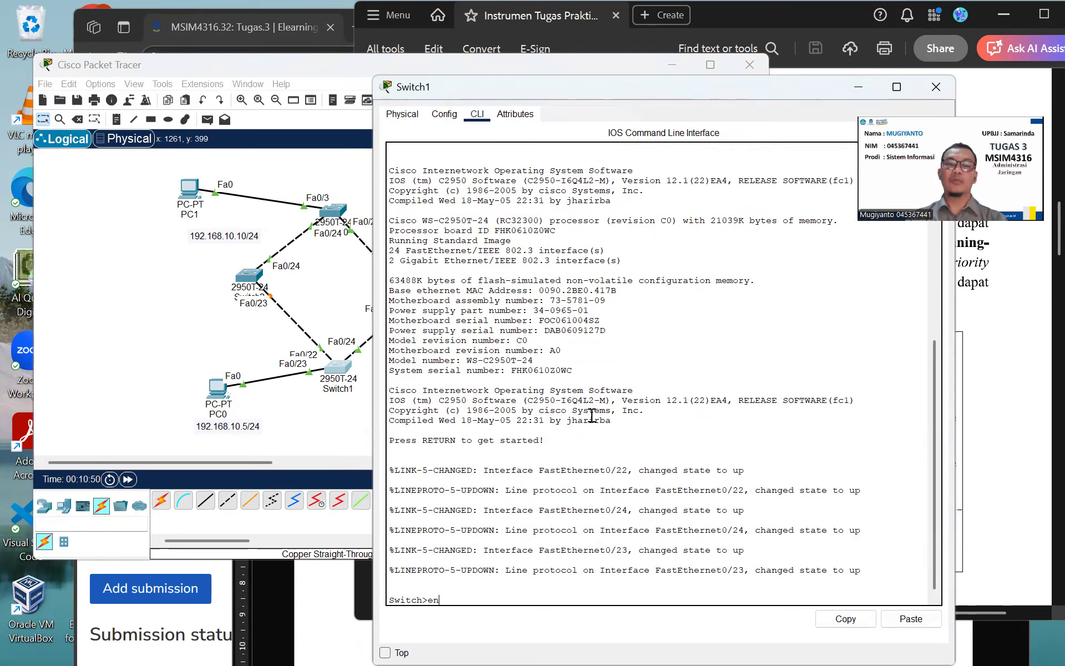
pyautogui.press('Return')
pyautogui.write('sh ')
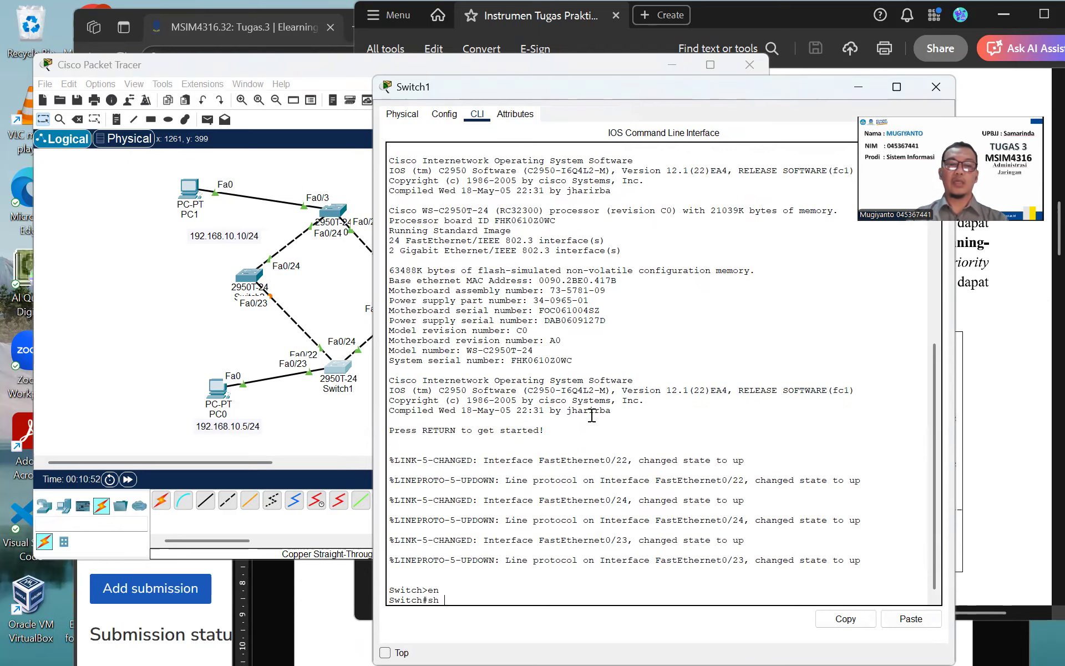
pyautogui.write('spann')
pyautogui.press('Tab')
pyautogui.press('Return')
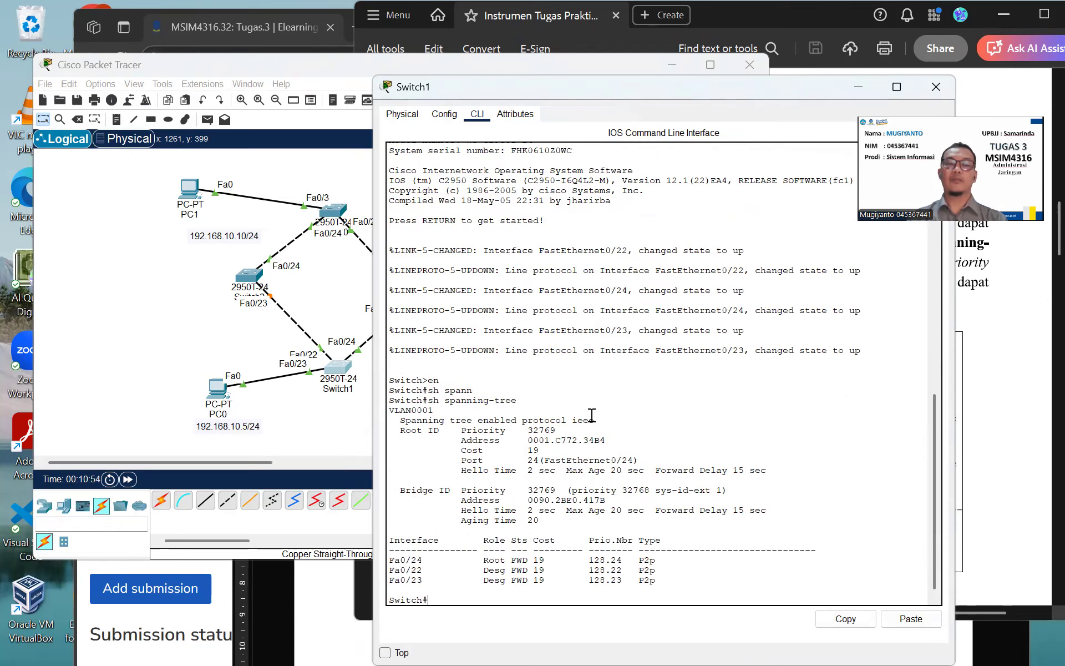
# - Compare the Root ID and Bridge ID priority and MAC address in Switch1's spanning-tree output with the PDF example
pyautogui.click(984, 422)
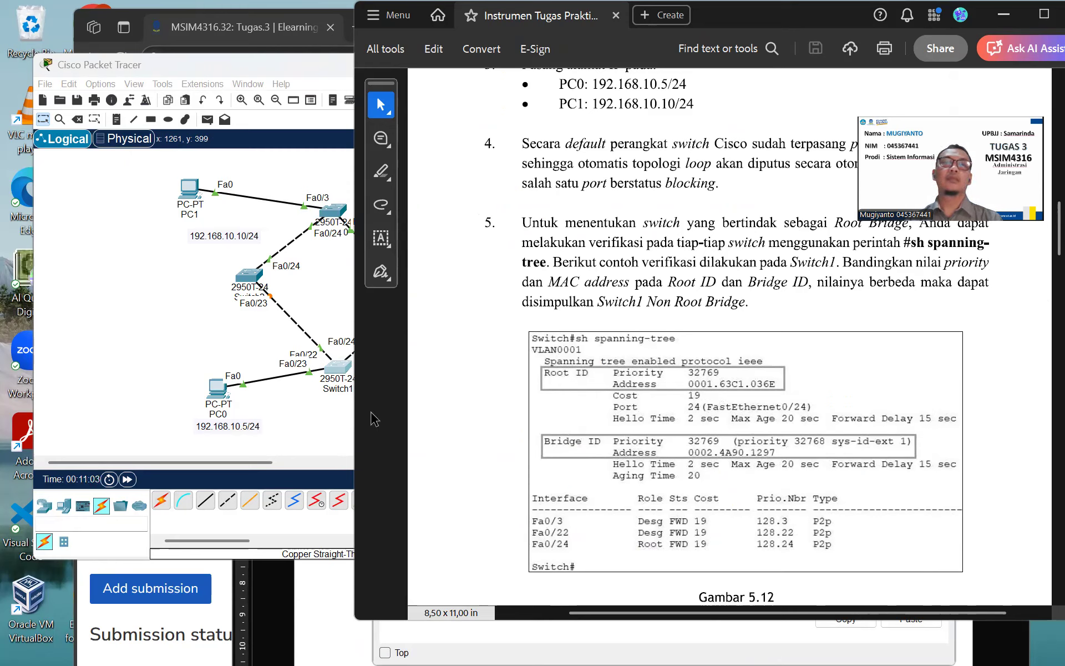
pyautogui.click(330, 365)
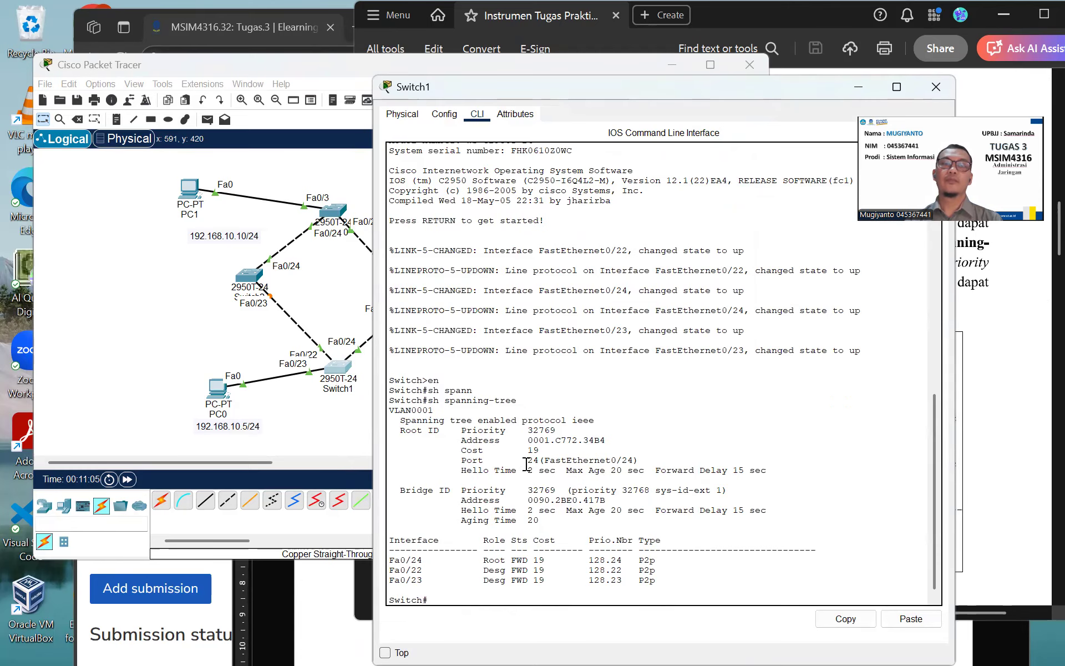
pyautogui.moveTo(523, 431); pyautogui.dragTo(569, 432)
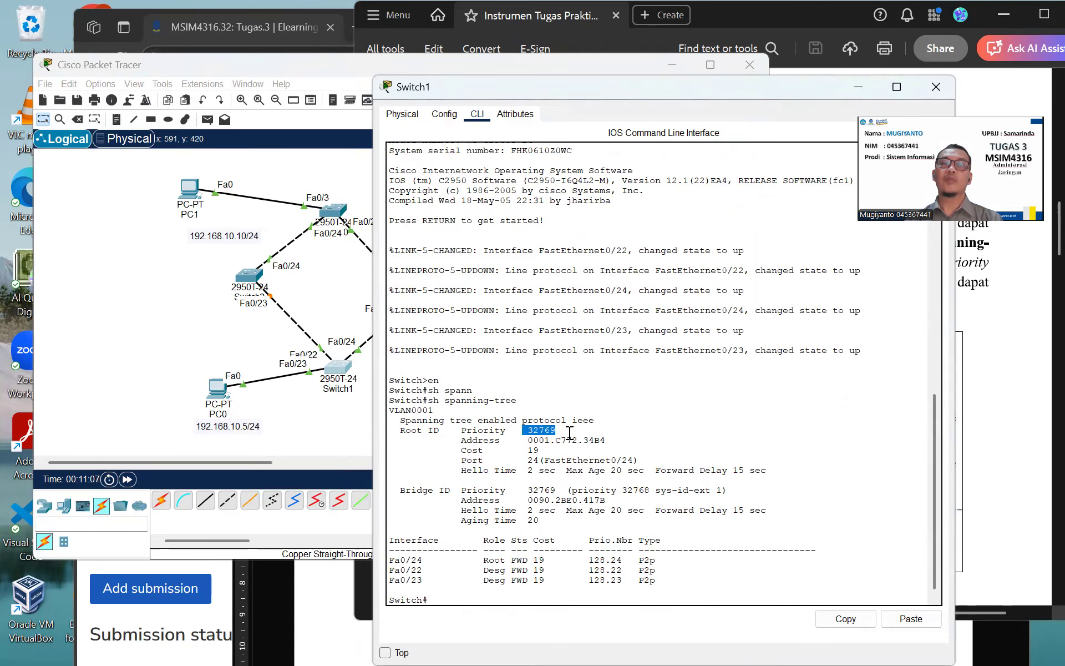
pyautogui.moveTo(483, 442); pyautogui.dragTo(607, 444)
pyautogui.moveTo(434, 449)
pyautogui.mouseDown()
pyautogui.moveTo(400, 435)
pyautogui.moveTo(440, 435)
pyautogui.mouseUp()
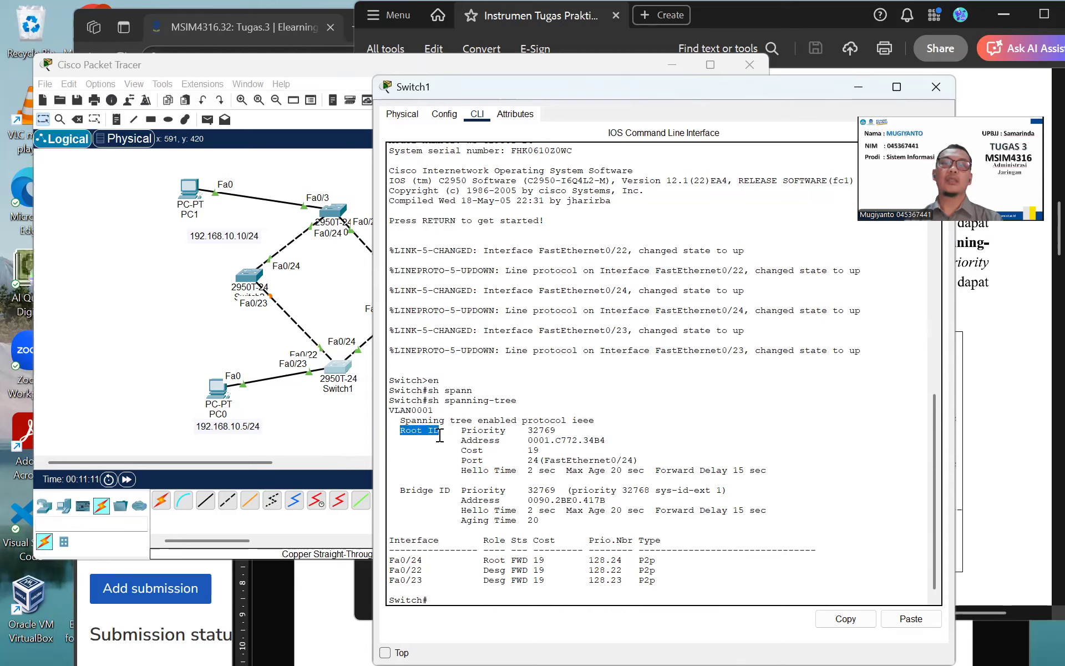
pyautogui.moveTo(400, 490); pyautogui.dragTo(447, 489)
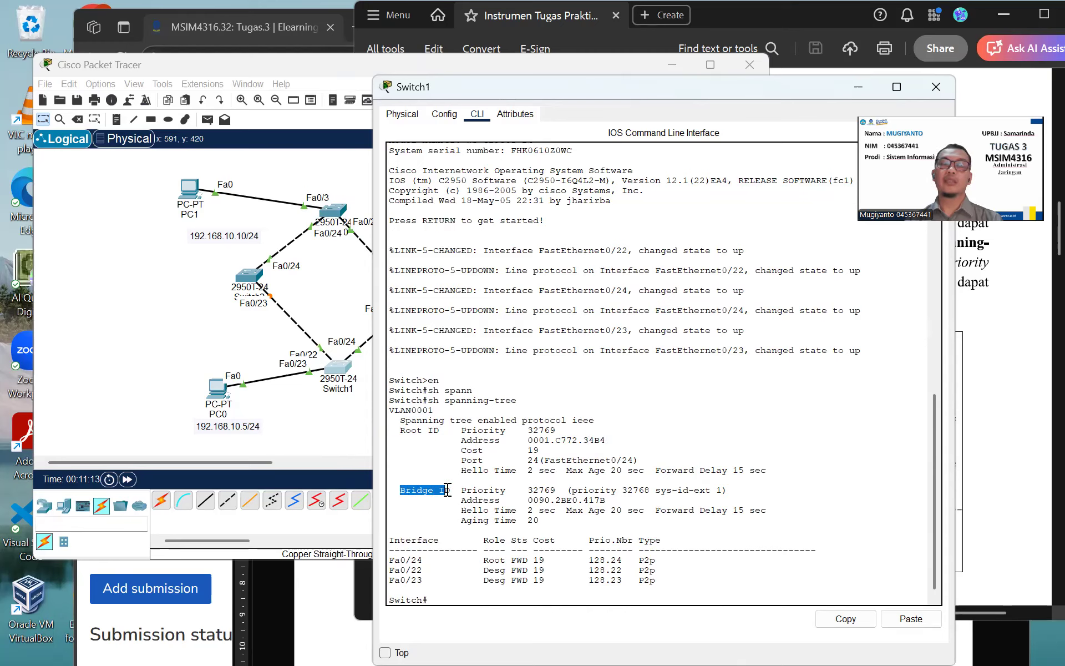
pyautogui.click(519, 490)
pyautogui.moveTo(523, 496); pyautogui.dragTo(553, 490)
pyautogui.click(518, 487)
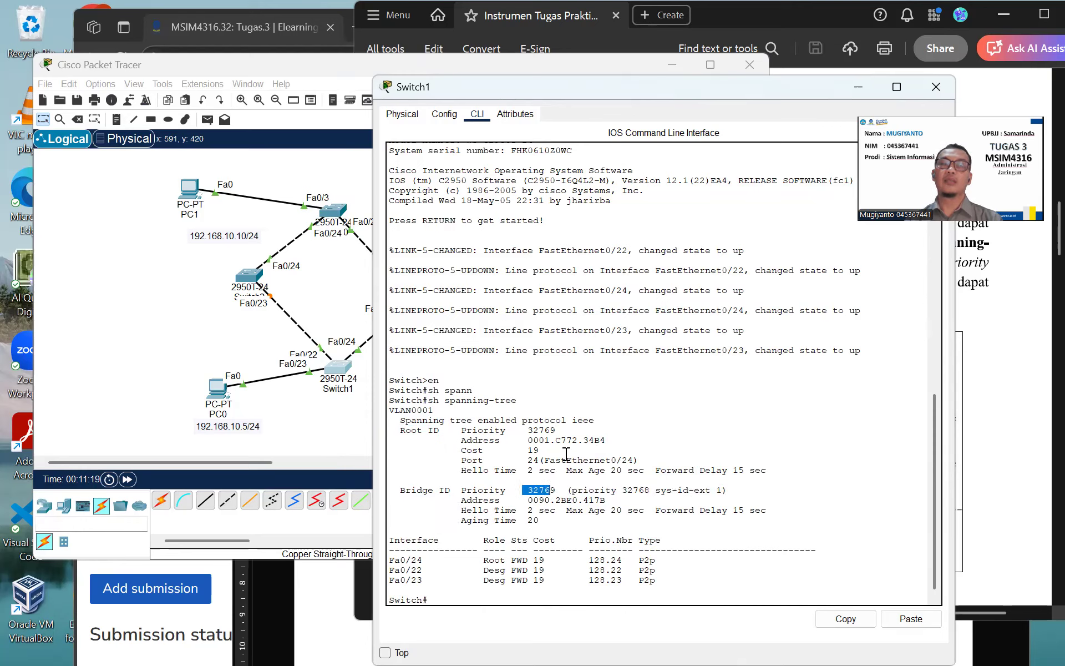
pyautogui.moveTo(560, 441); pyautogui.dragTo(584, 441)
pyautogui.click(1004, 444)
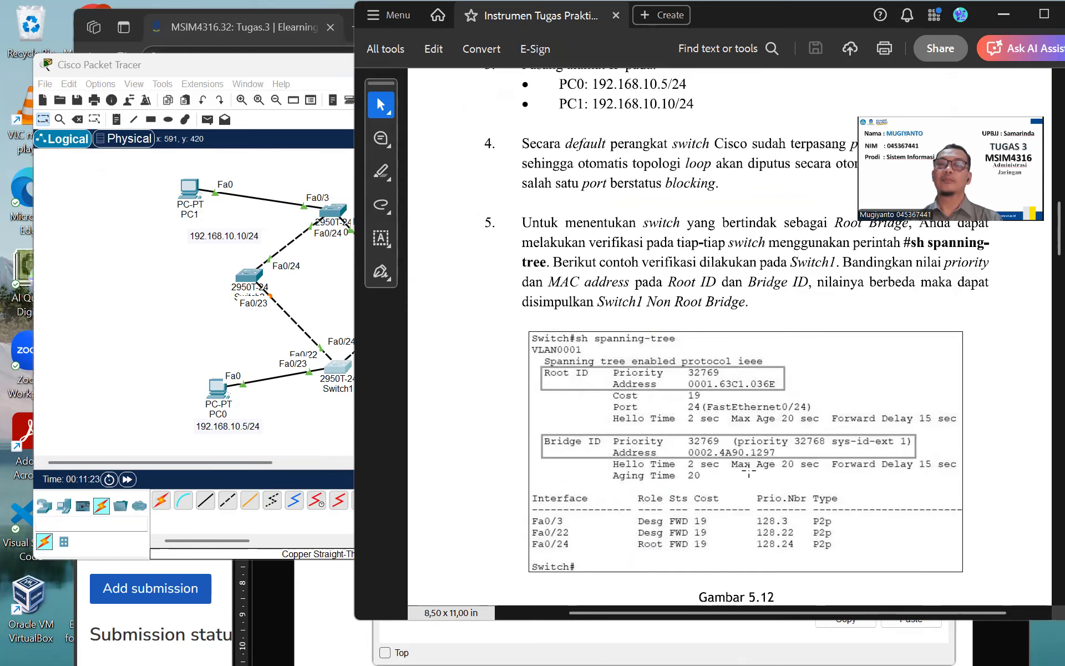
pyautogui.click(743, 523)
pyautogui.click(983, 384)
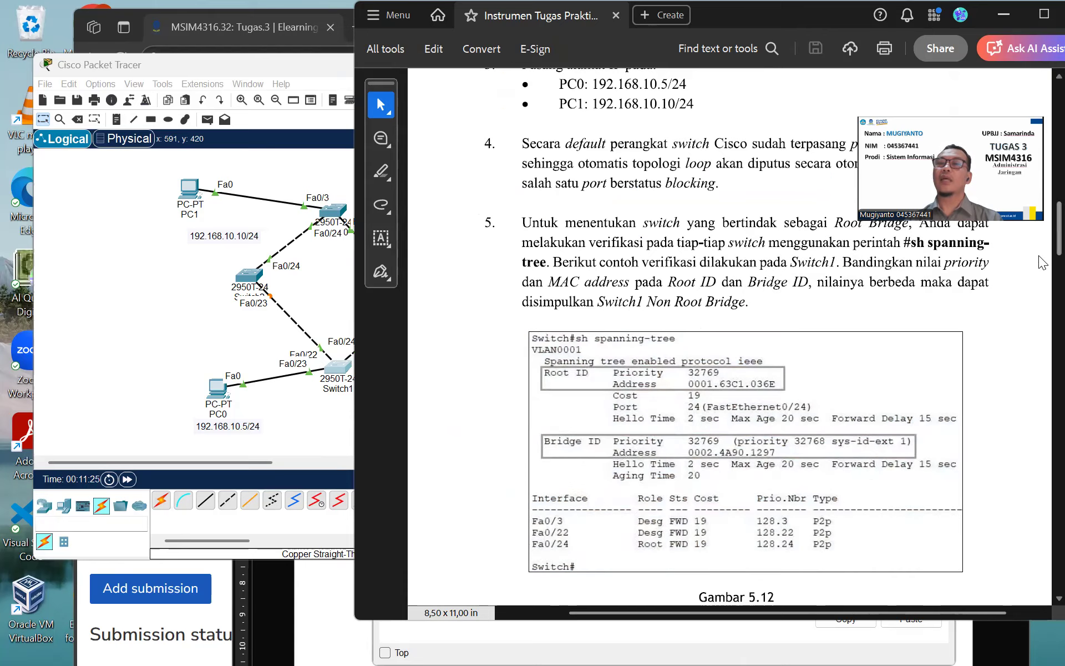
# - Following PDF instruction 6, enter privileged mode in Switch3's command line with en and run sh spanning-tree
pyautogui.scroll(-10, 1038, 232)
pyautogui.scroll(-5, 1040, 294)
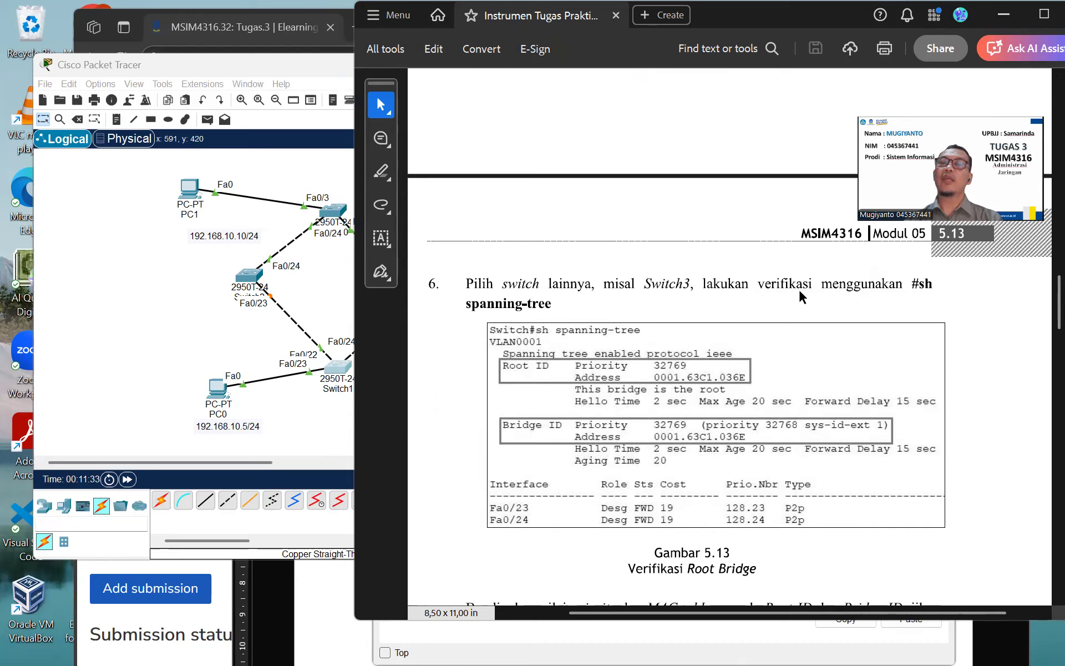
pyautogui.click(308, 293)
pyautogui.click(416, 302)
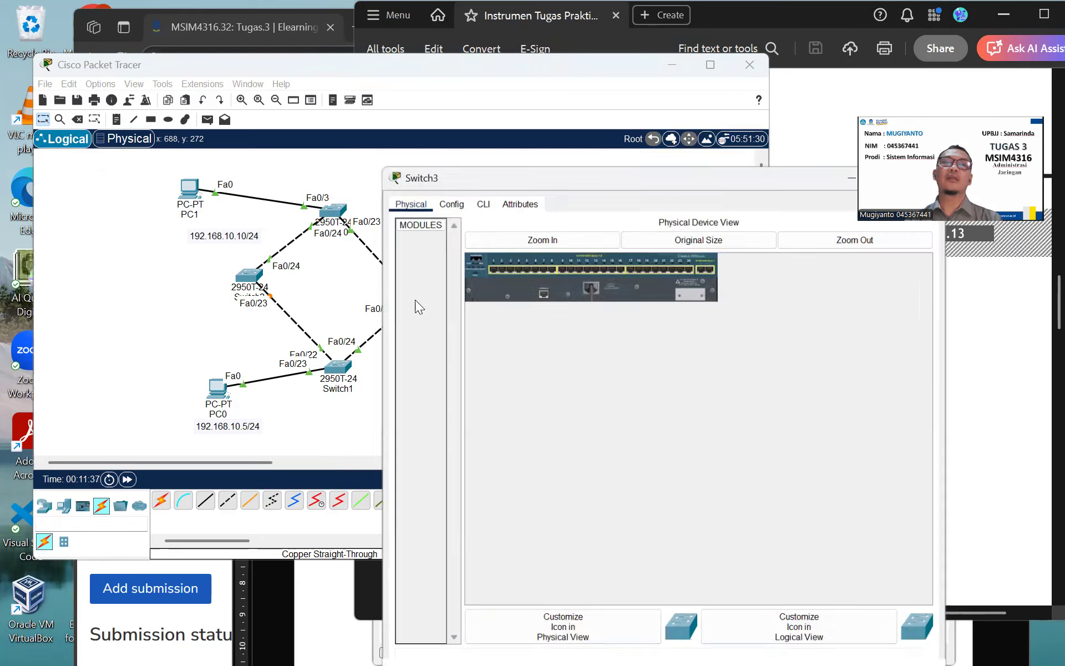
pyautogui.click(477, 113)
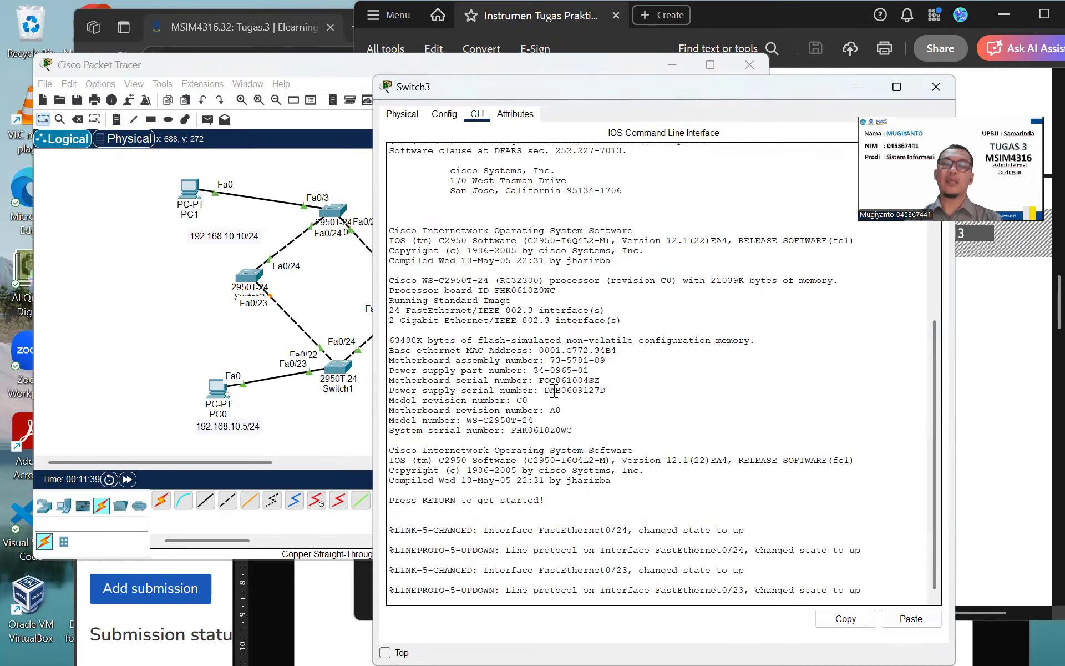
pyautogui.press('Return')
pyautogui.write('e')
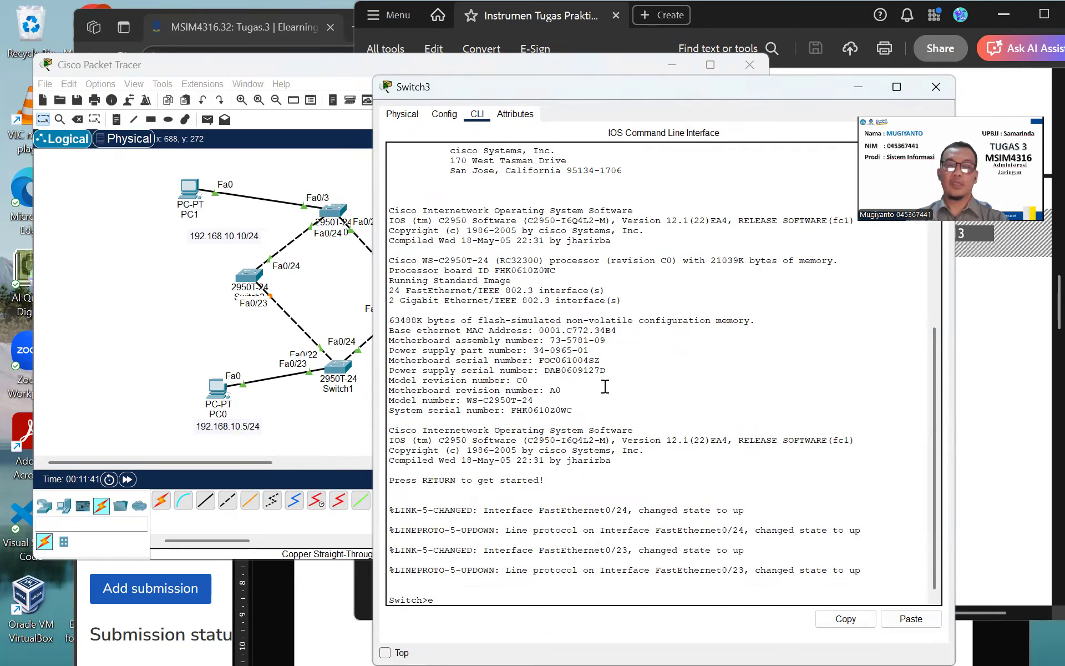
pyautogui.write('n')
pyautogui.press('Return')
pyautogui.write('sh spann')
pyautogui.press('Tab')
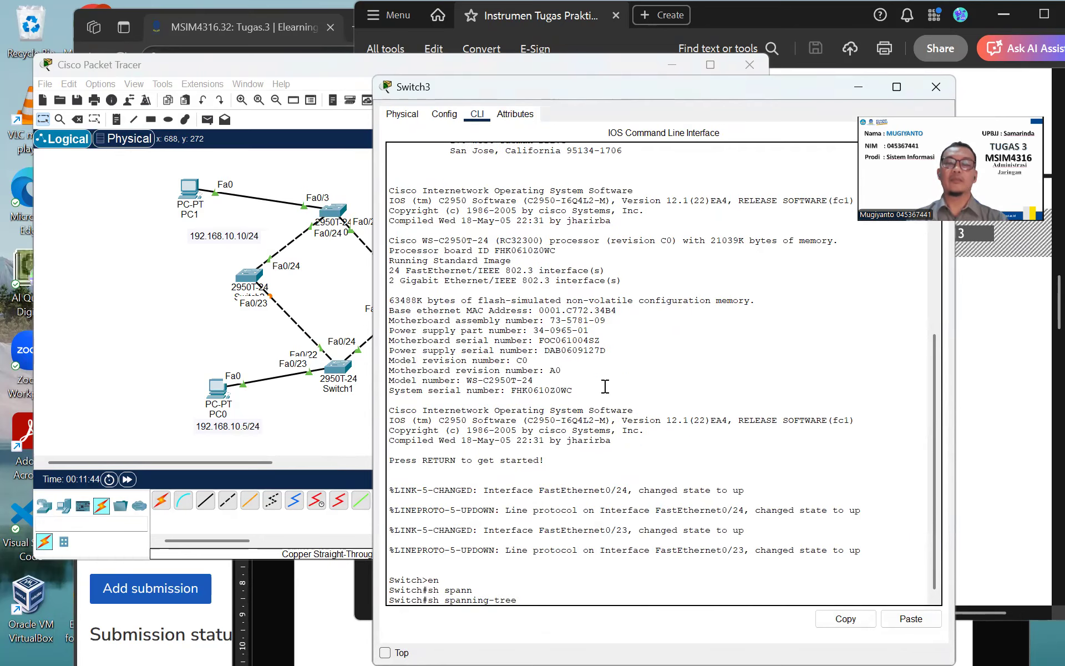
pyautogui.press('Return')
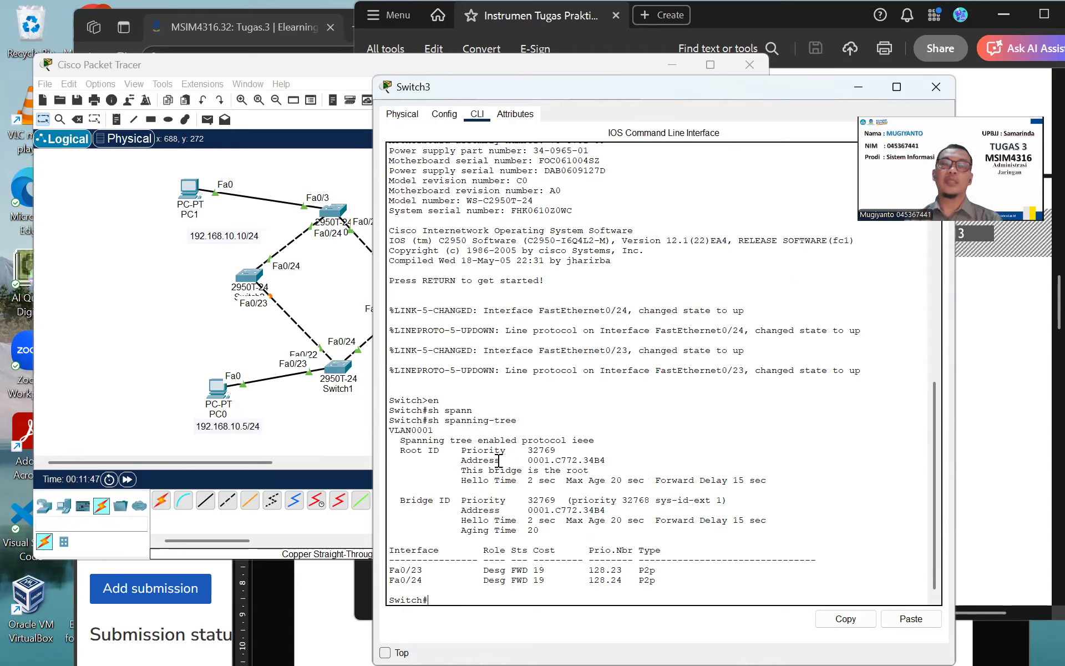
# - Compare the Root ID and Bridge ID priority and MAC address in Switch3's spanning-tree output
pyautogui.moveTo(406, 453); pyautogui.dragTo(424, 452)
pyautogui.moveTo(525, 450); pyautogui.dragTo(558, 453)
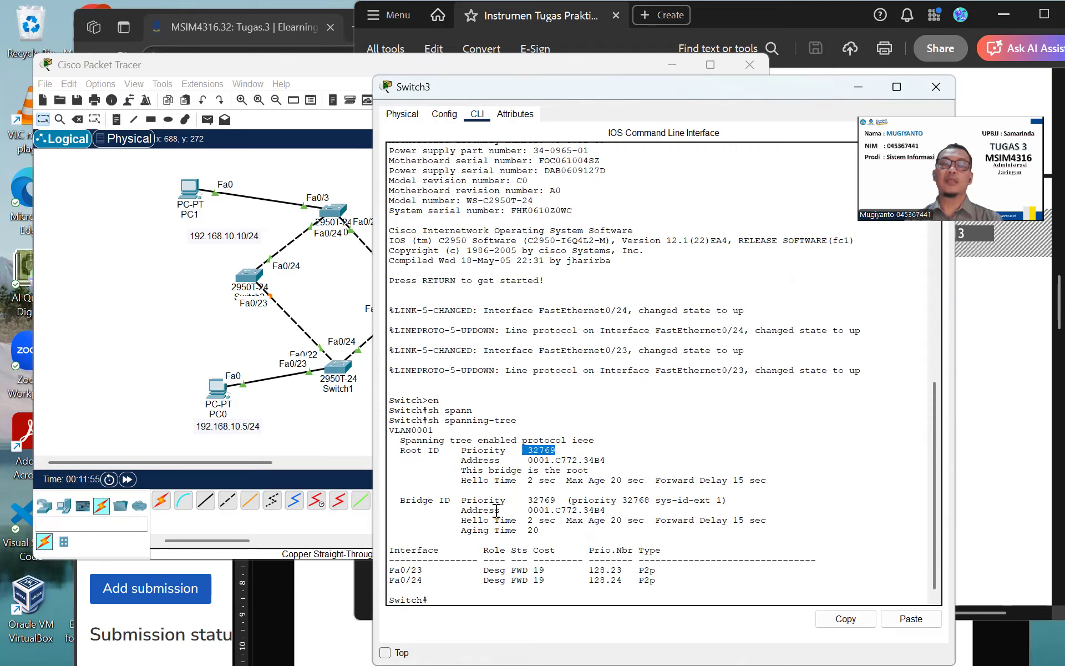
pyautogui.moveTo(526, 460); pyautogui.dragTo(616, 465)
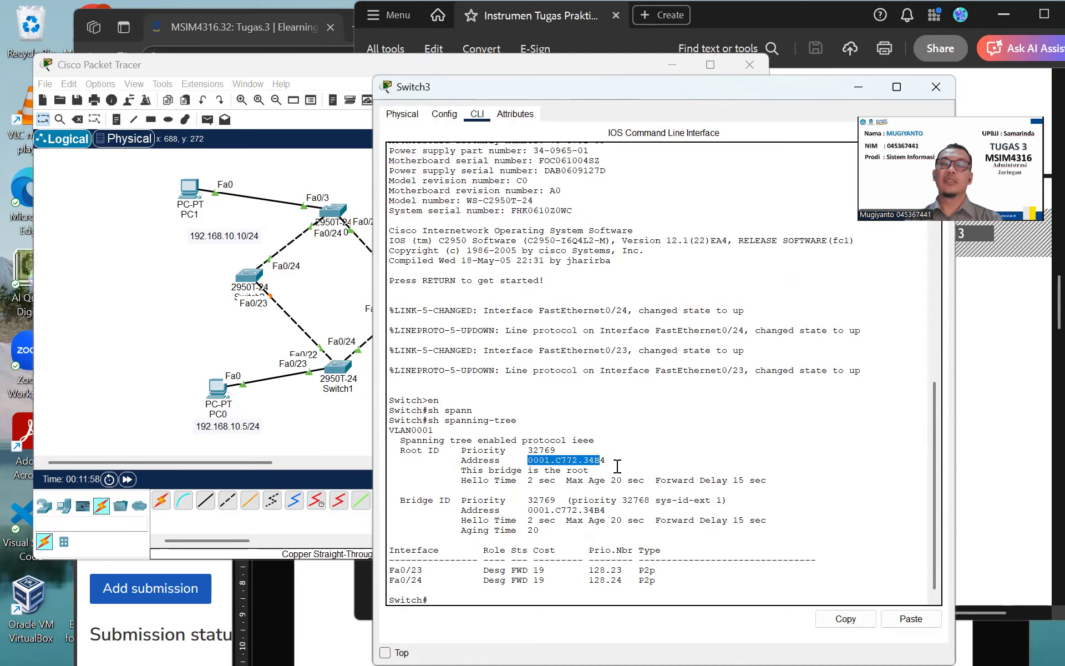
pyautogui.click(616, 465)
pyautogui.moveTo(401, 452); pyautogui.dragTo(447, 457)
pyautogui.click(429, 501)
pyautogui.moveTo(397, 500); pyautogui.dragTo(611, 513)
pyautogui.click(610, 513)
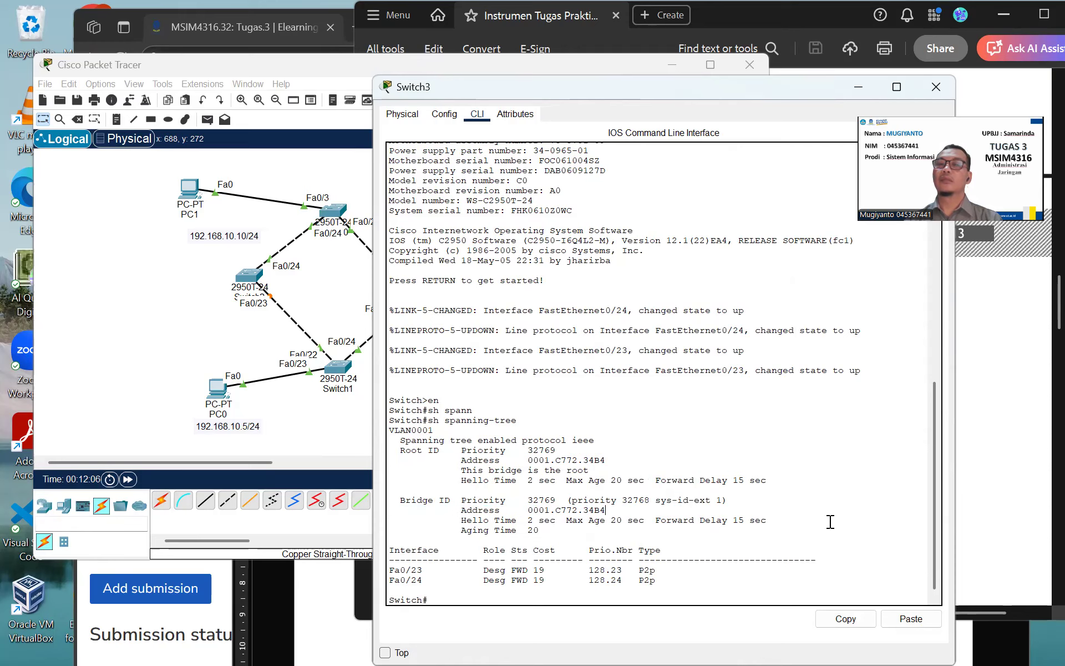
# - Read the root bridge rule below Gambar 5.13 in the PDF and check Switch3's Root ID and Bridge ID against it
pyautogui.click(1036, 468)
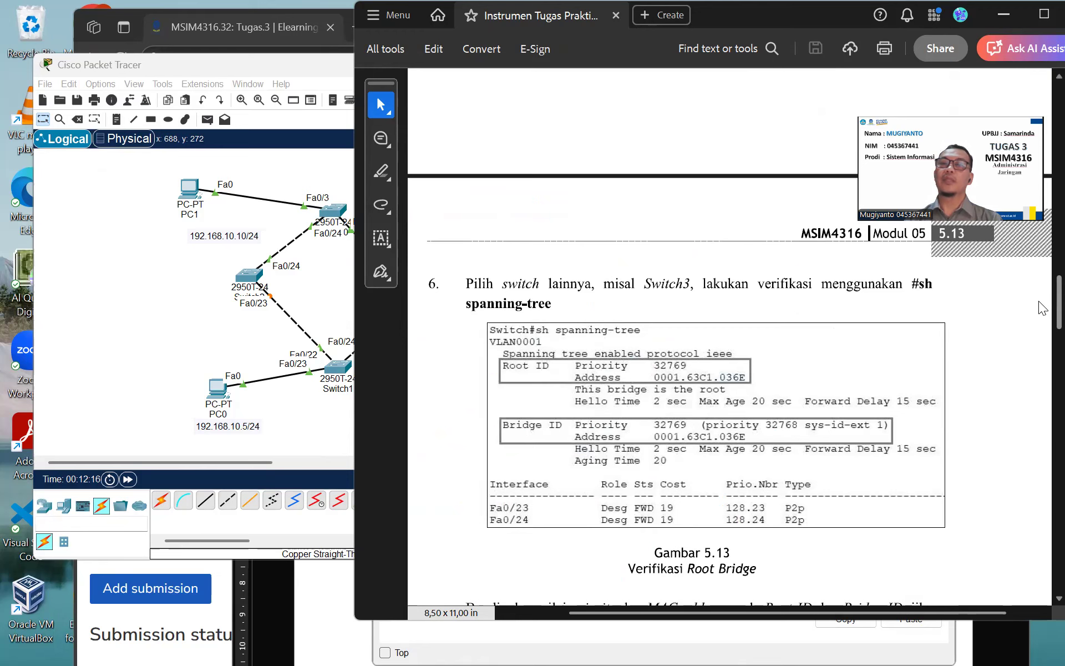
pyautogui.scroll(-4, 1039, 320)
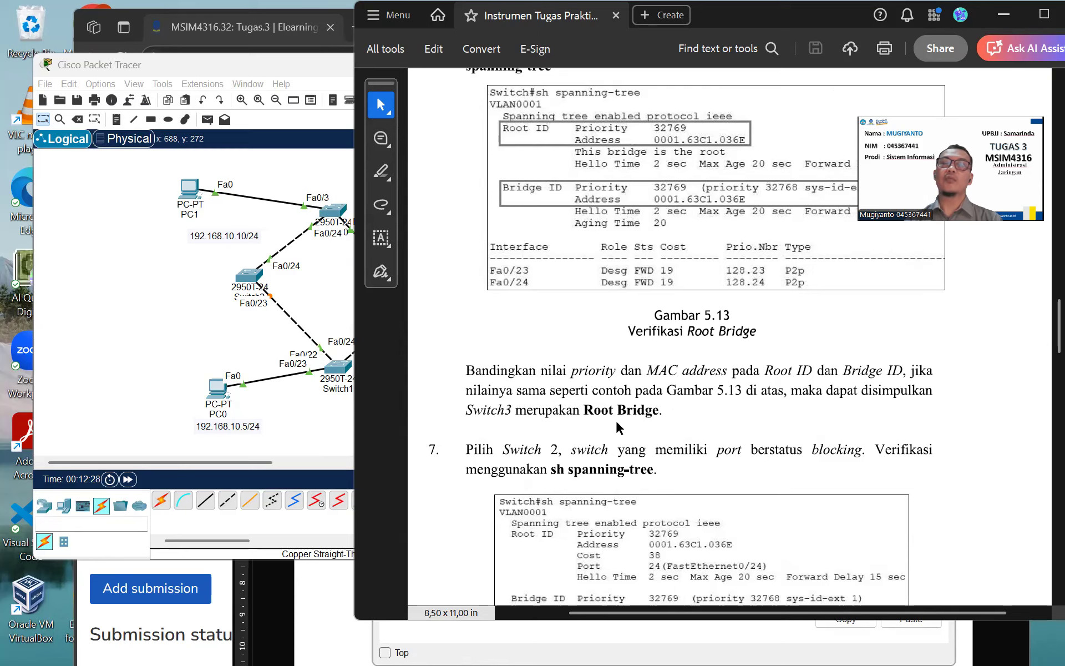
pyautogui.click(344, 396)
pyautogui.click(417, 312)
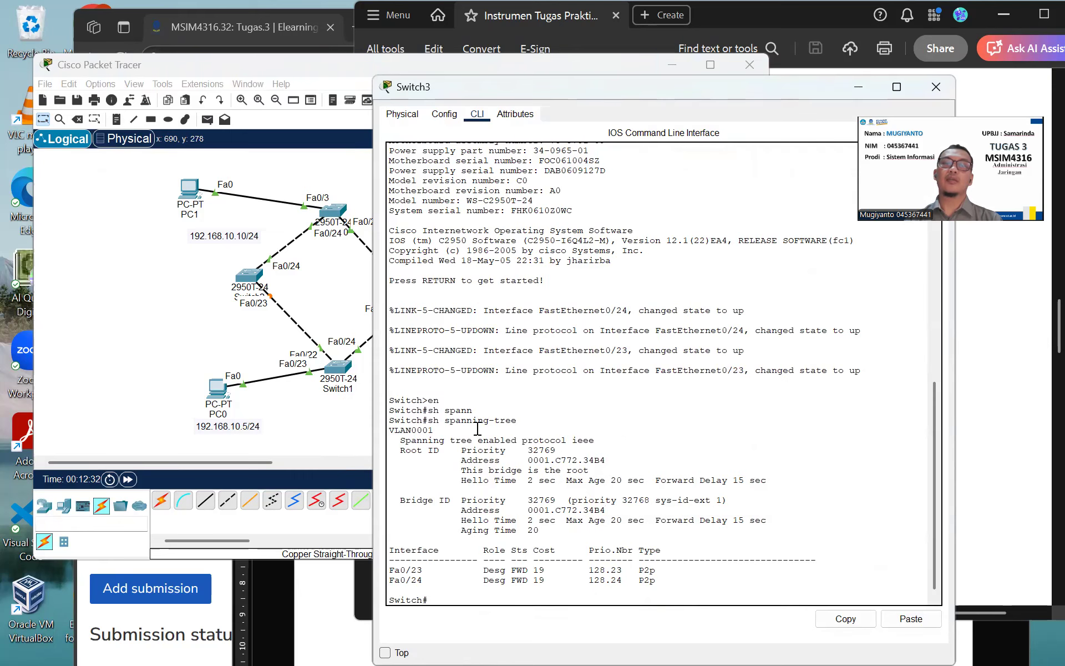
pyautogui.moveTo(464, 456); pyautogui.dragTo(612, 477)
pyautogui.click(589, 507)
pyautogui.moveTo(502, 498); pyautogui.dragTo(730, 500)
# - Following PDF instruction 7, enter privileged mode in Switch2's command line with en and run sh spanning-tree
pyautogui.click(966, 490)
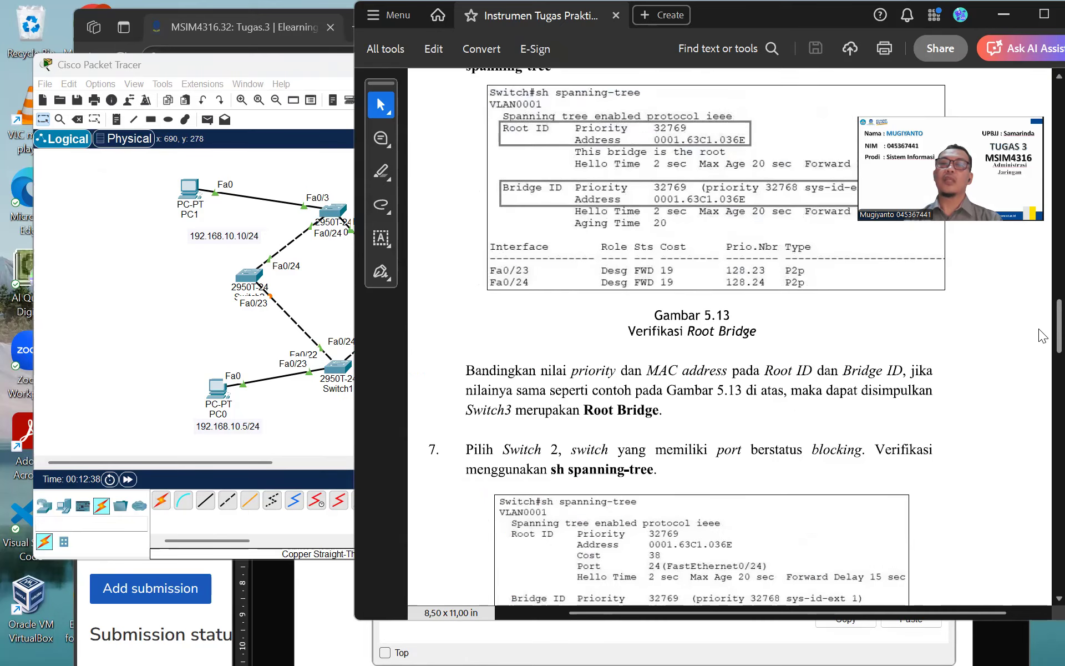
pyautogui.scroll(-5, 1038, 328)
pyautogui.scroll(-1, 1039, 348)
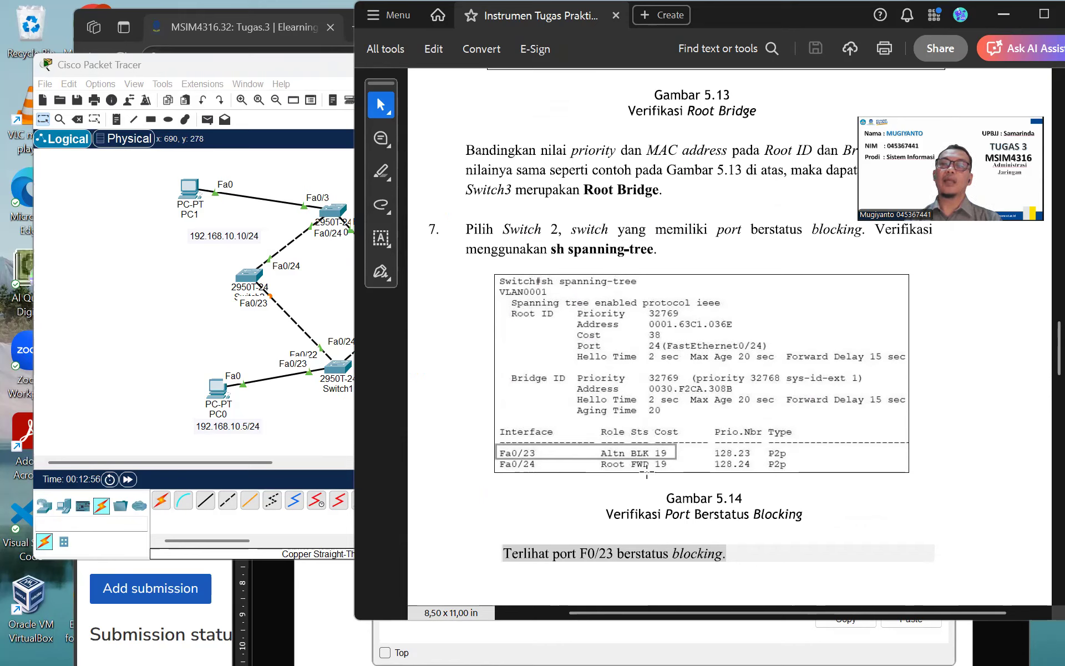
pyautogui.click(244, 285)
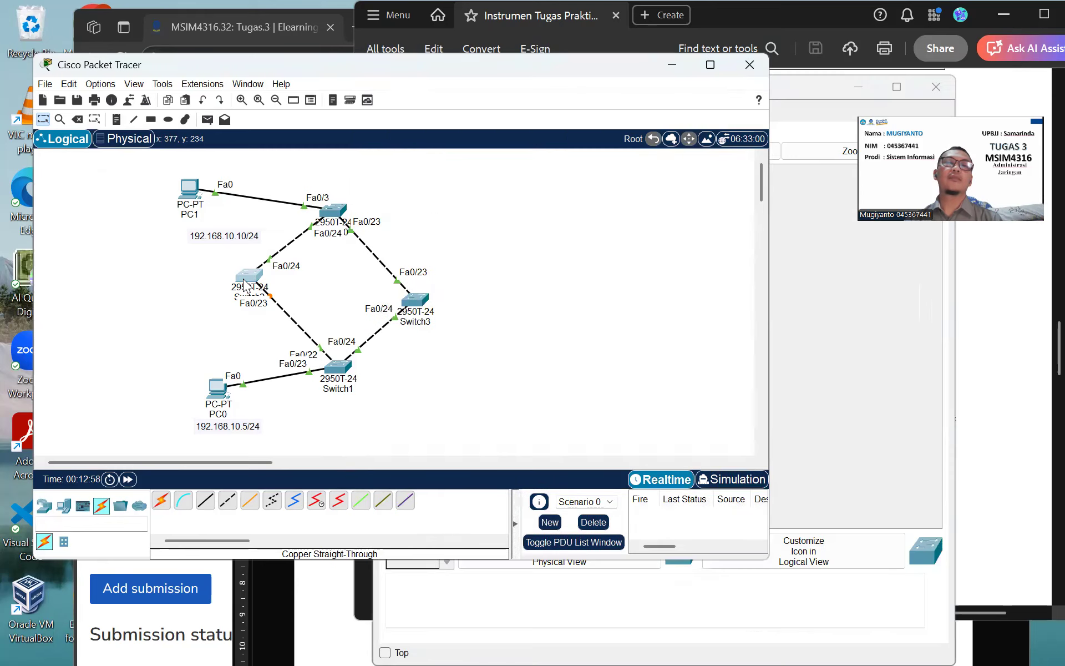
pyautogui.click(823, 371)
pyautogui.click(477, 114)
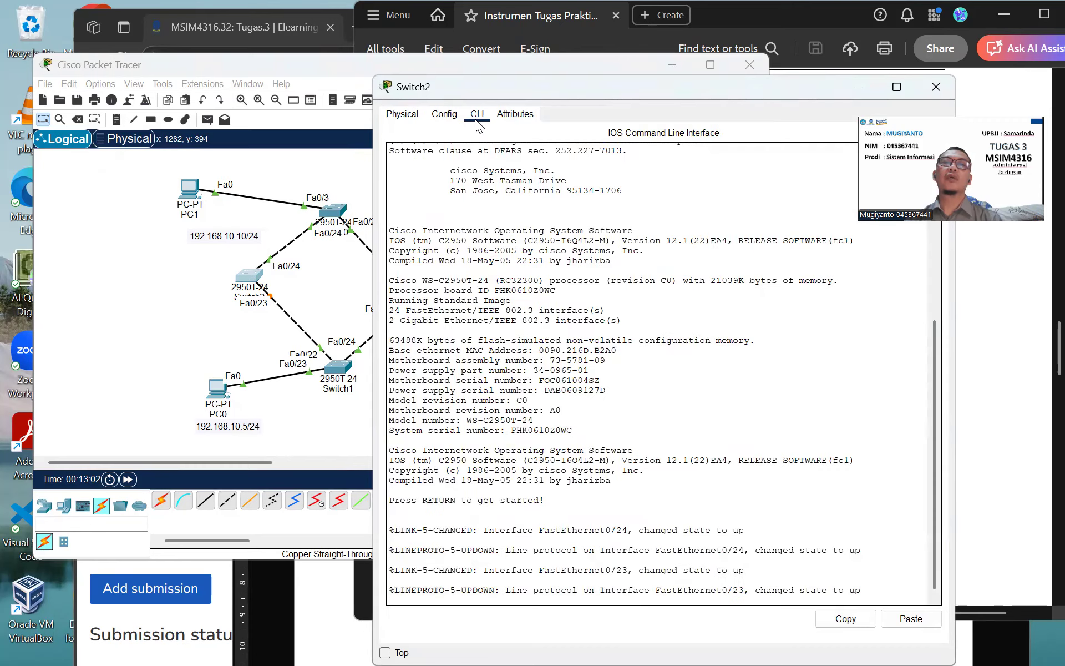
pyautogui.press('Return')
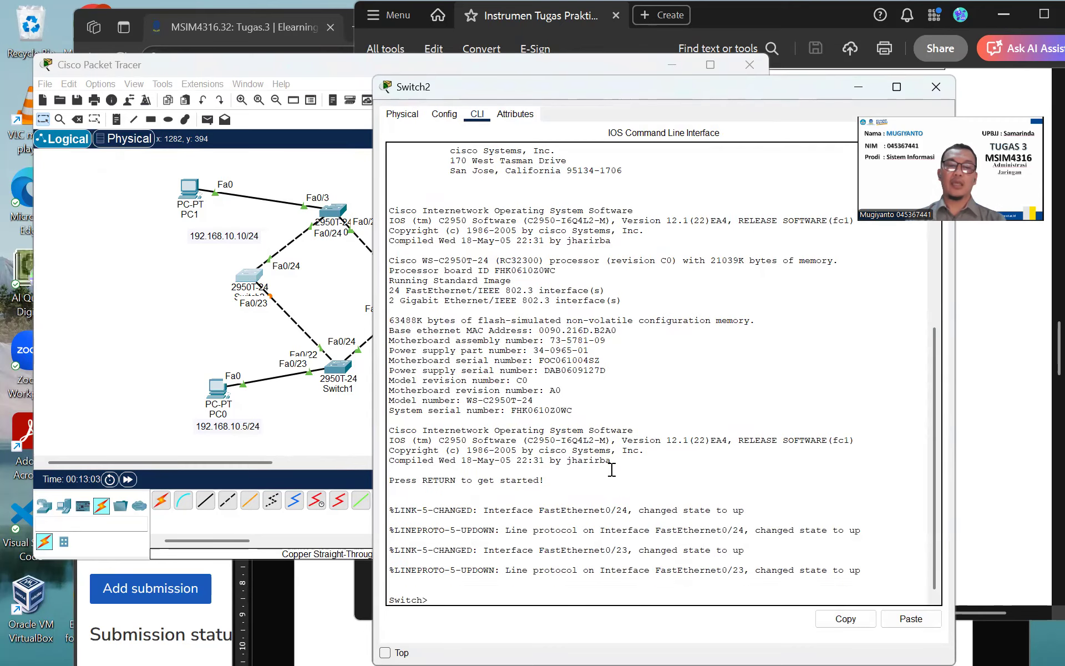
pyautogui.write('en')
pyautogui.press('Return')
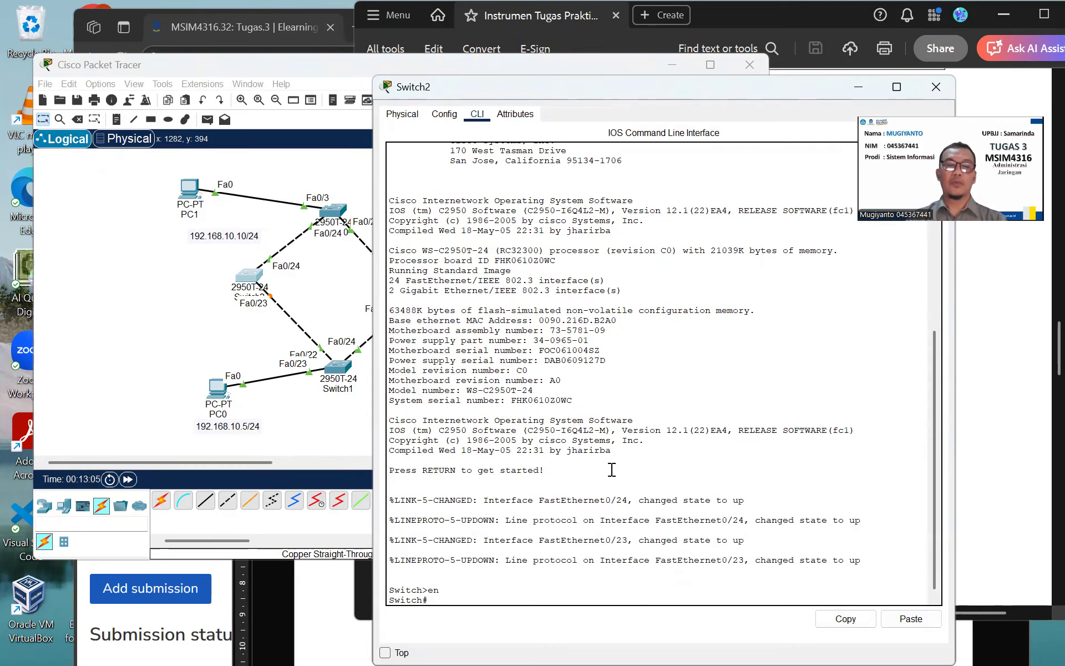
pyautogui.write('sh spann')
pyautogui.press('Tab')
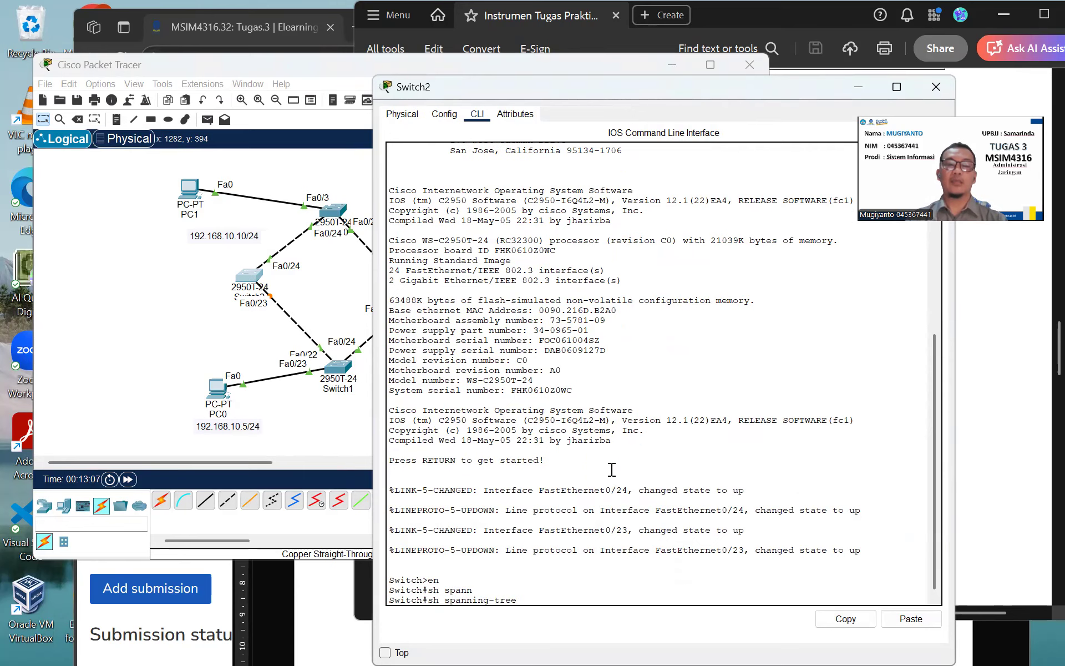
pyautogui.press('Return')
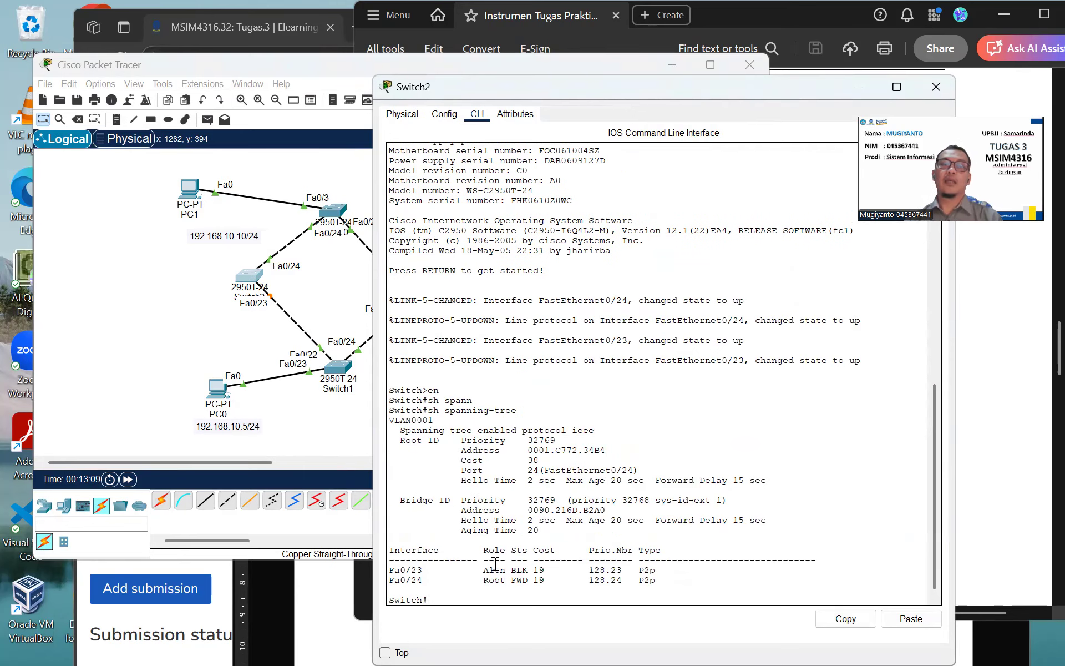
# - Examine the Fa0/23 role and status in Switch2's spanning-tree output and compare them with Gambar 5.14 in the PDF
pyautogui.moveTo(432, 572); pyautogui.dragTo(607, 573)
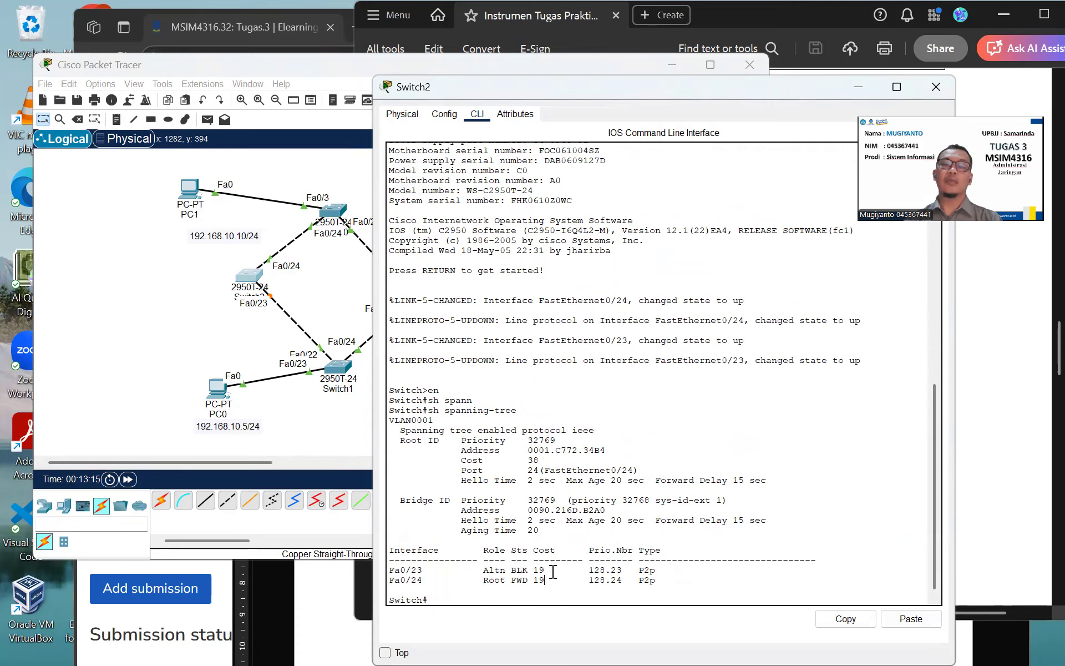
pyautogui.moveTo(549, 572); pyautogui.dragTo(389, 571)
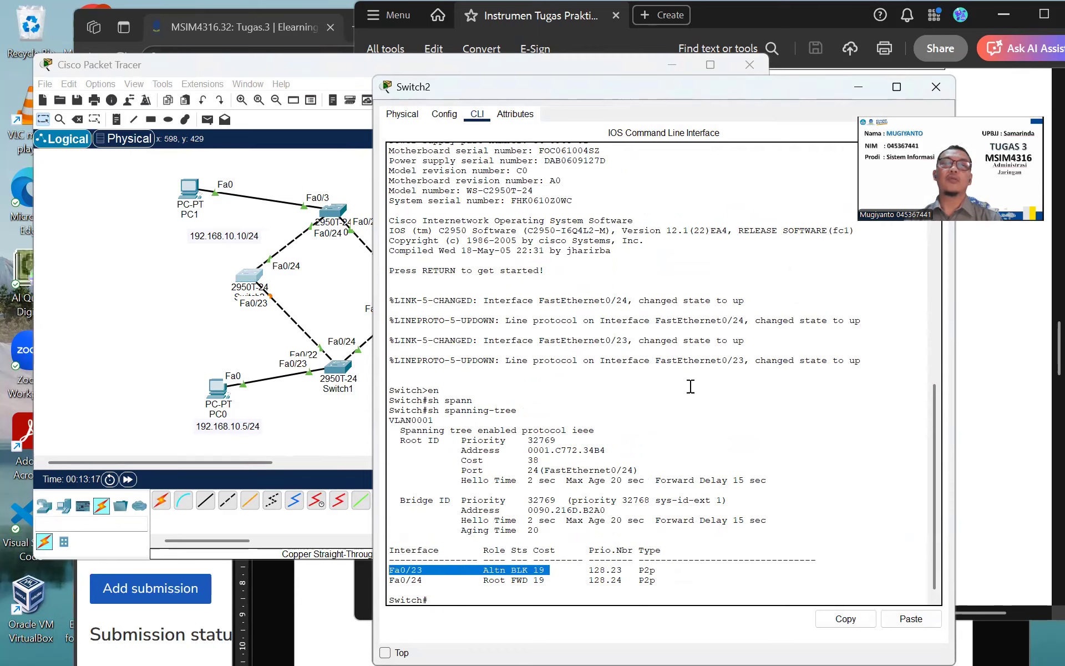
pyautogui.click(997, 410)
pyautogui.scroll(-2, 1042, 366)
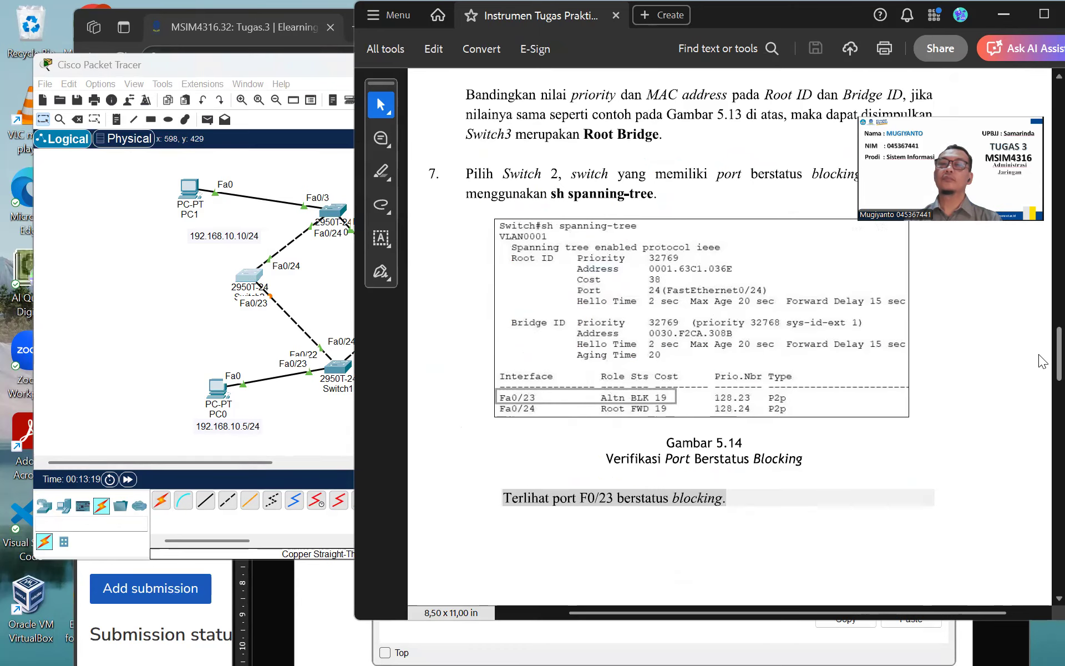
# - Switch to the Laporan Praktikum 3 MSIM4316 report in Word, indent the numbered video list slightly and review its item for langkah 5, 6, 7
pyautogui.click(716, 635)
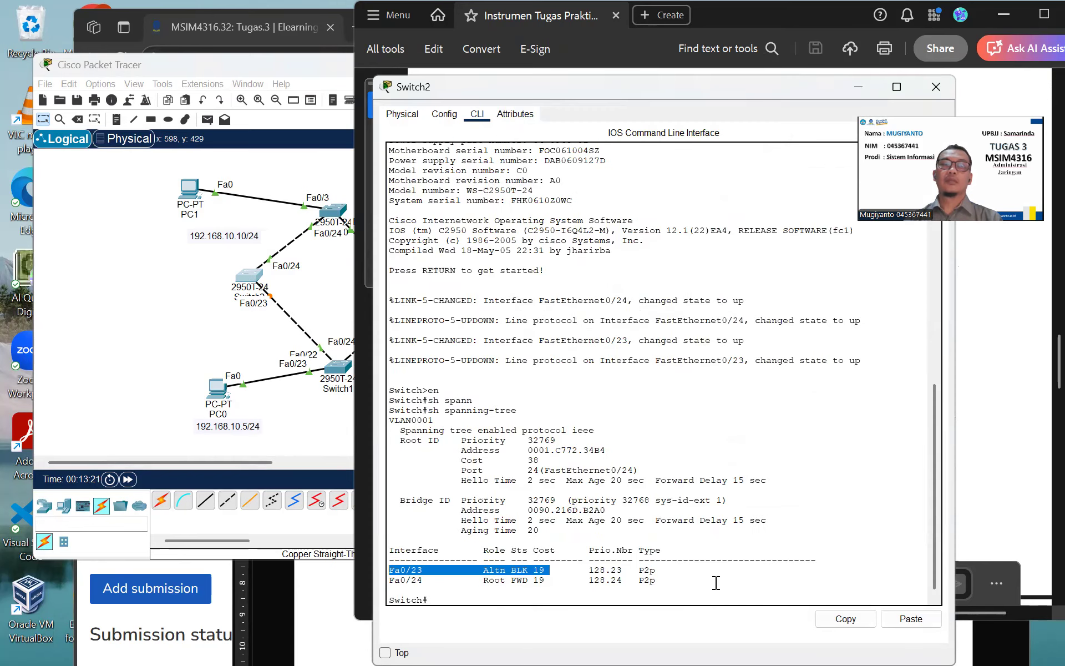
pyautogui.hotkey('alt', 'Tab')
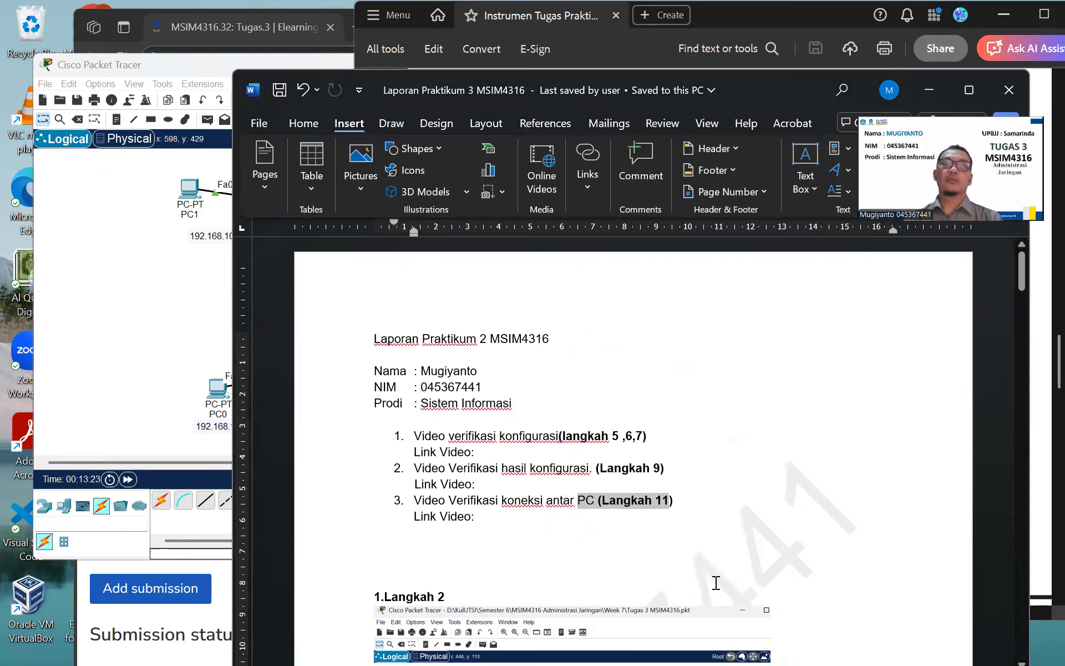
pyautogui.click(495, 456)
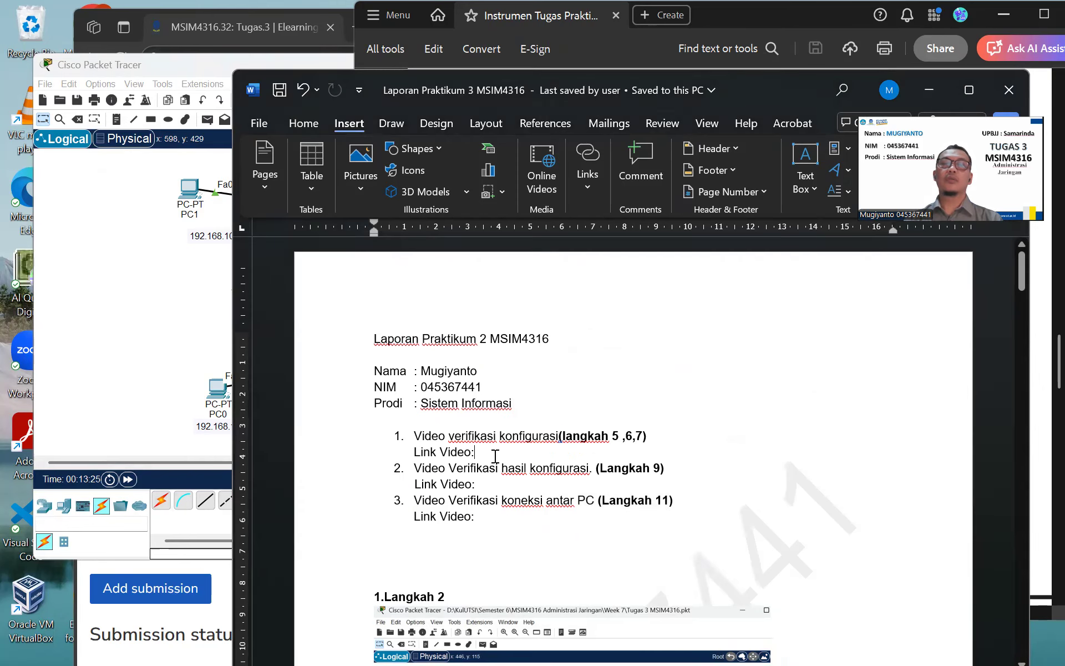
pyautogui.moveTo(398, 436)
pyautogui.mouseDown()
pyautogui.moveTo(465, 452)
pyautogui.moveTo(409, 453)
pyautogui.mouseUp()
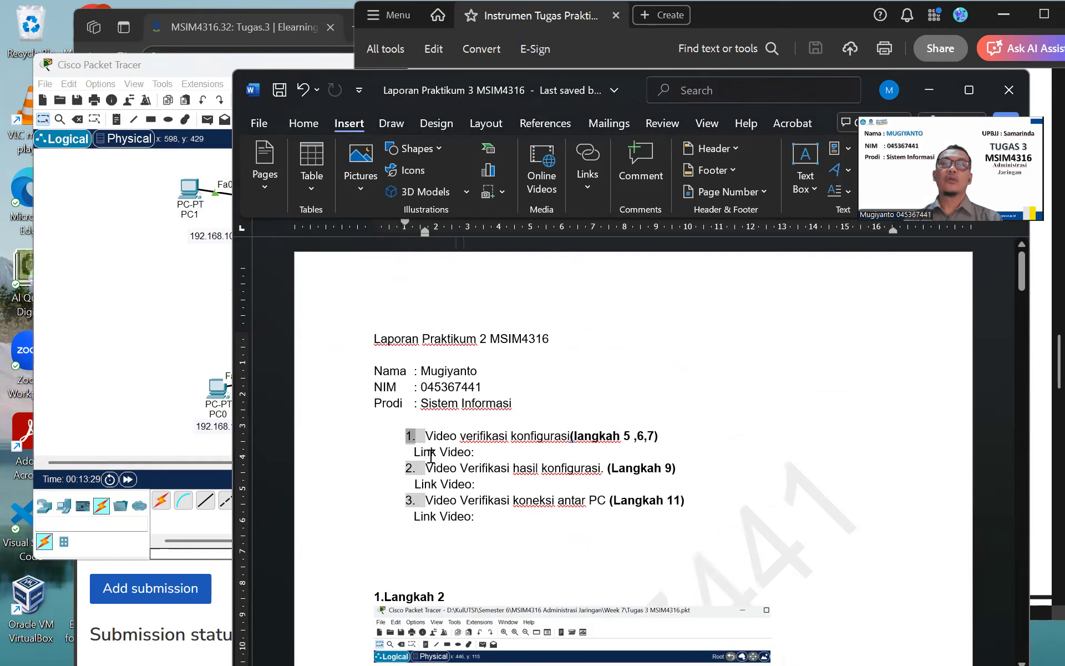
pyautogui.click(456, 450)
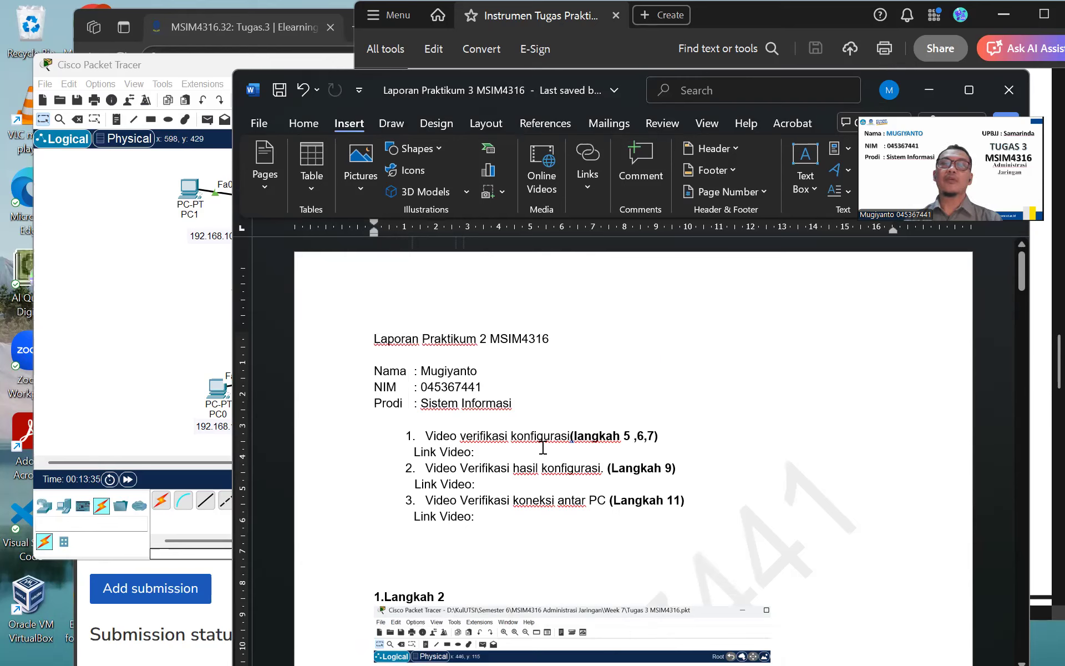
pyautogui.moveTo(429, 438); pyautogui.dragTo(662, 435)
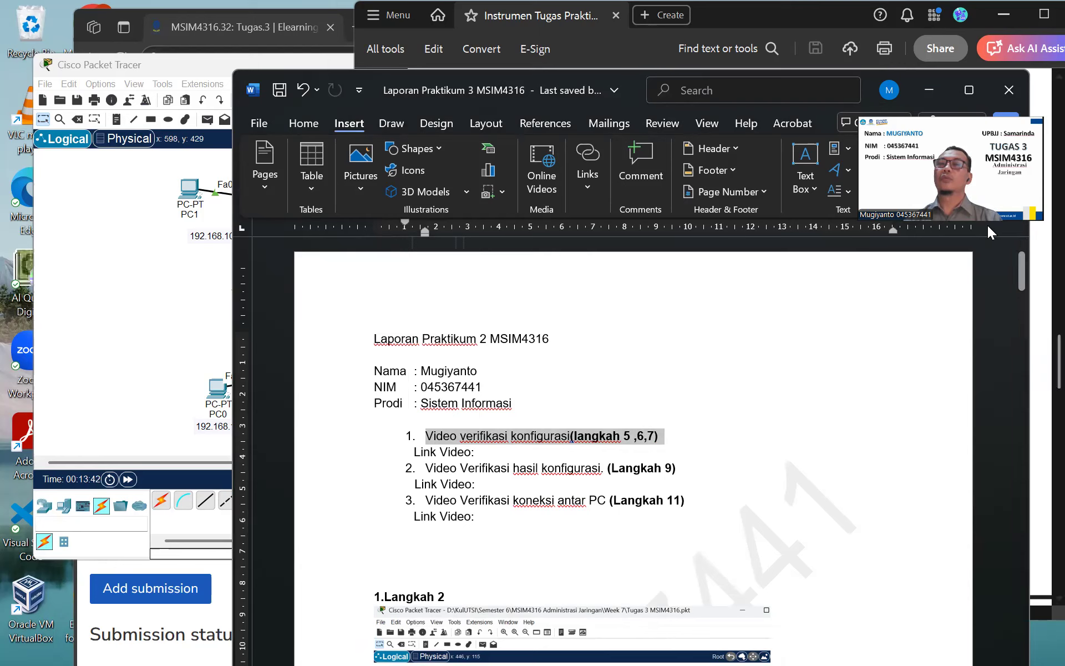
pyautogui.click(949, 239)
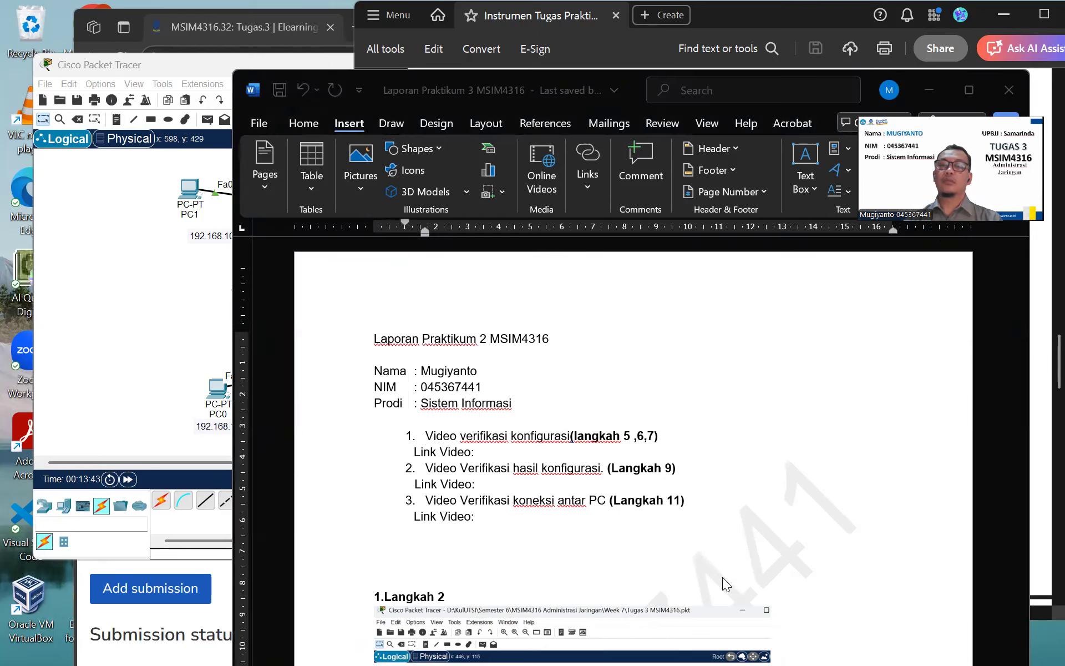